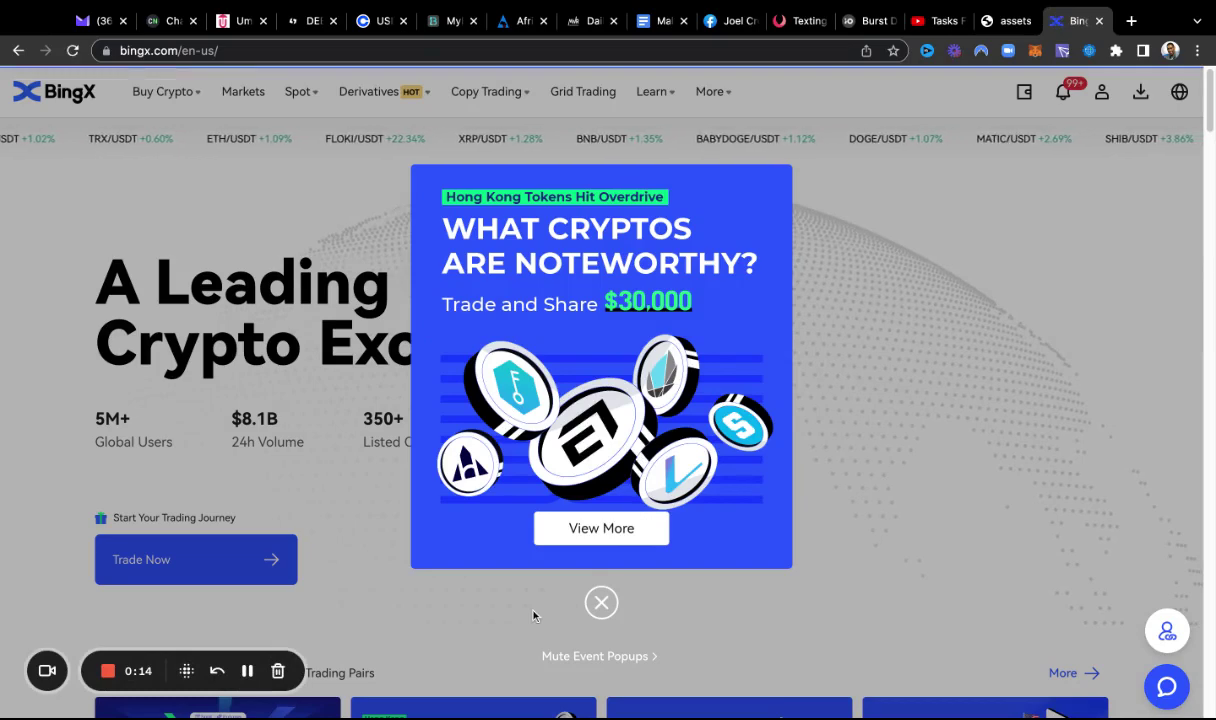
# Close the promotional popup on the signed-in BingX homepage.
pyautogui.click(606, 603)
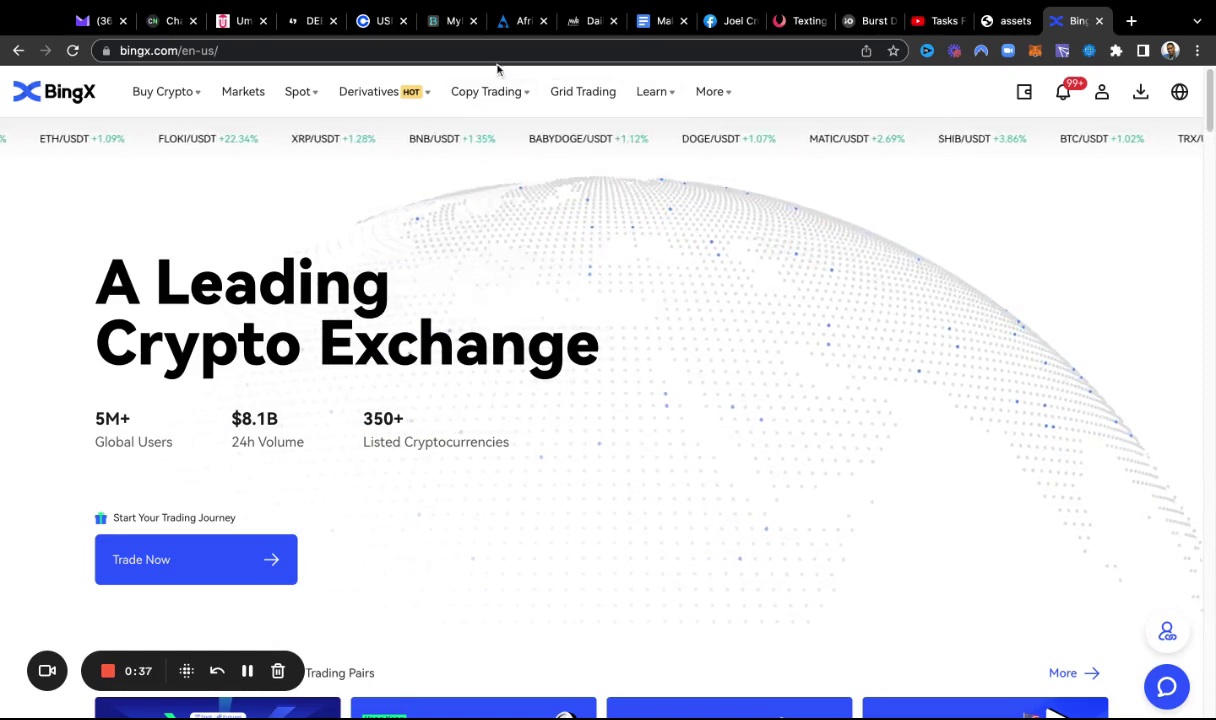
pyautogui.moveTo(523, 110)
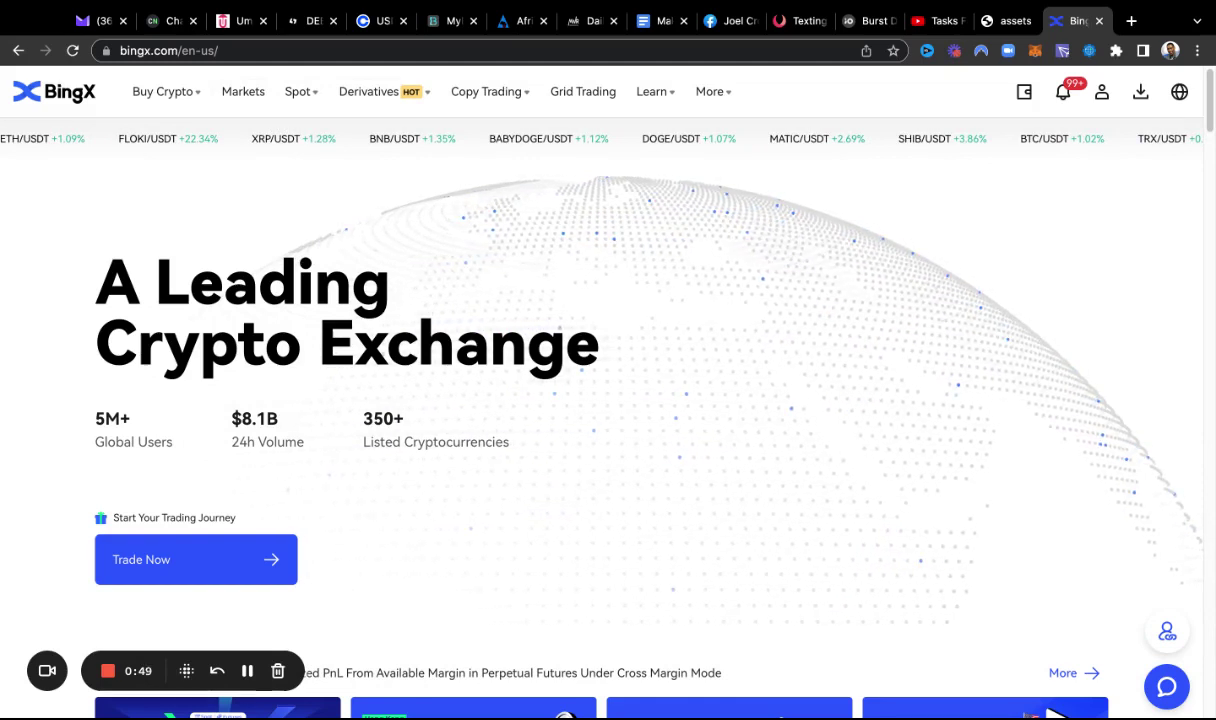
pyautogui.moveTo(1120, 113)
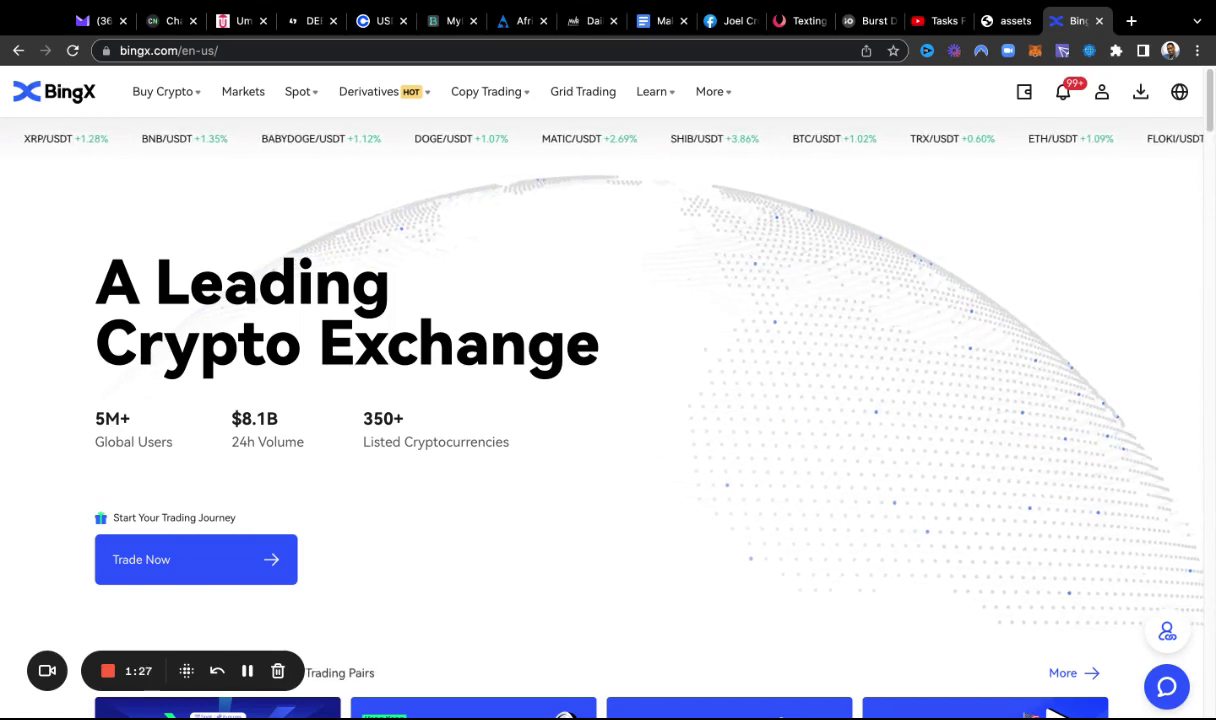
pyautogui.moveTo(1101, 91)
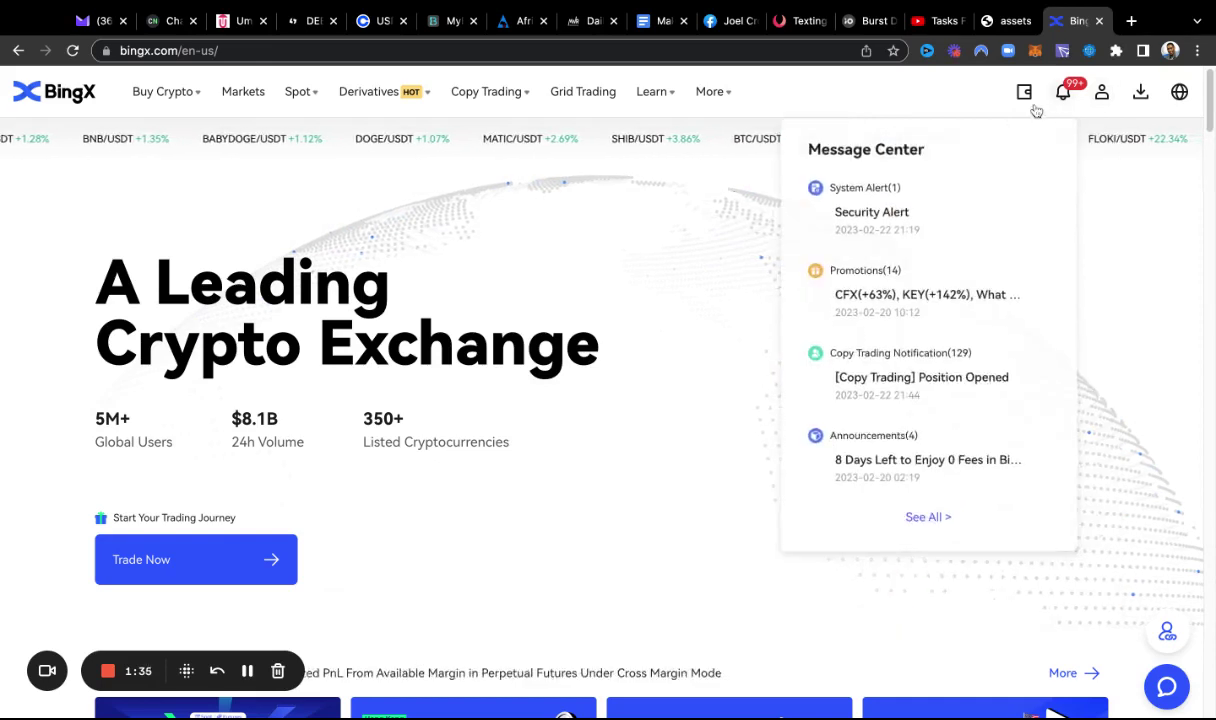
# Browse the top navigation menus and show the wallet's assets menu with deposit, withdraw and transfer options.
pyautogui.moveTo(1022, 105)
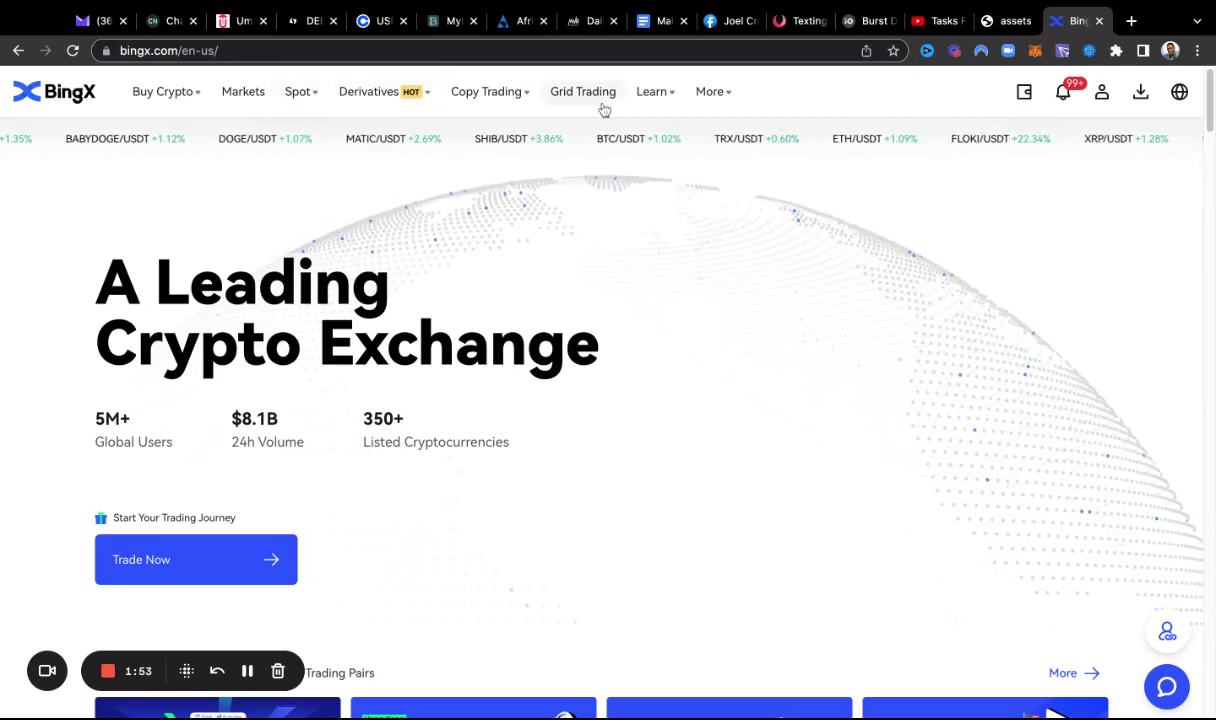
pyautogui.moveTo(646, 113)
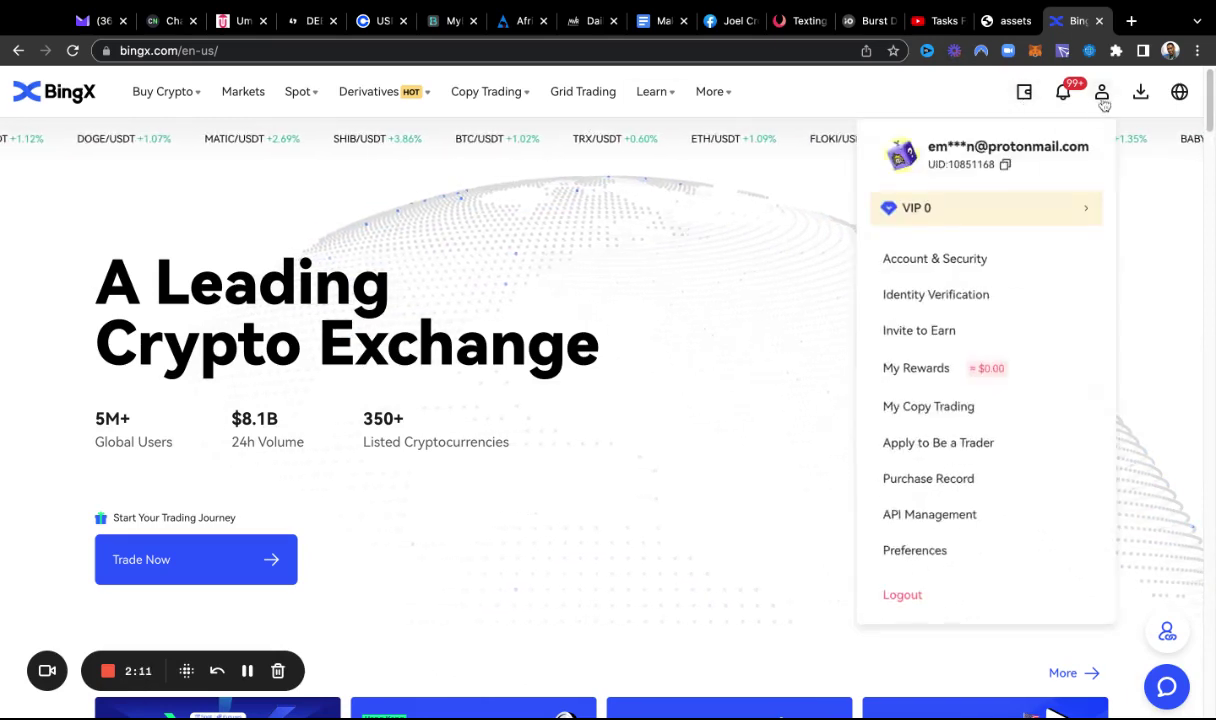
pyautogui.scroll(1, 262, 179)
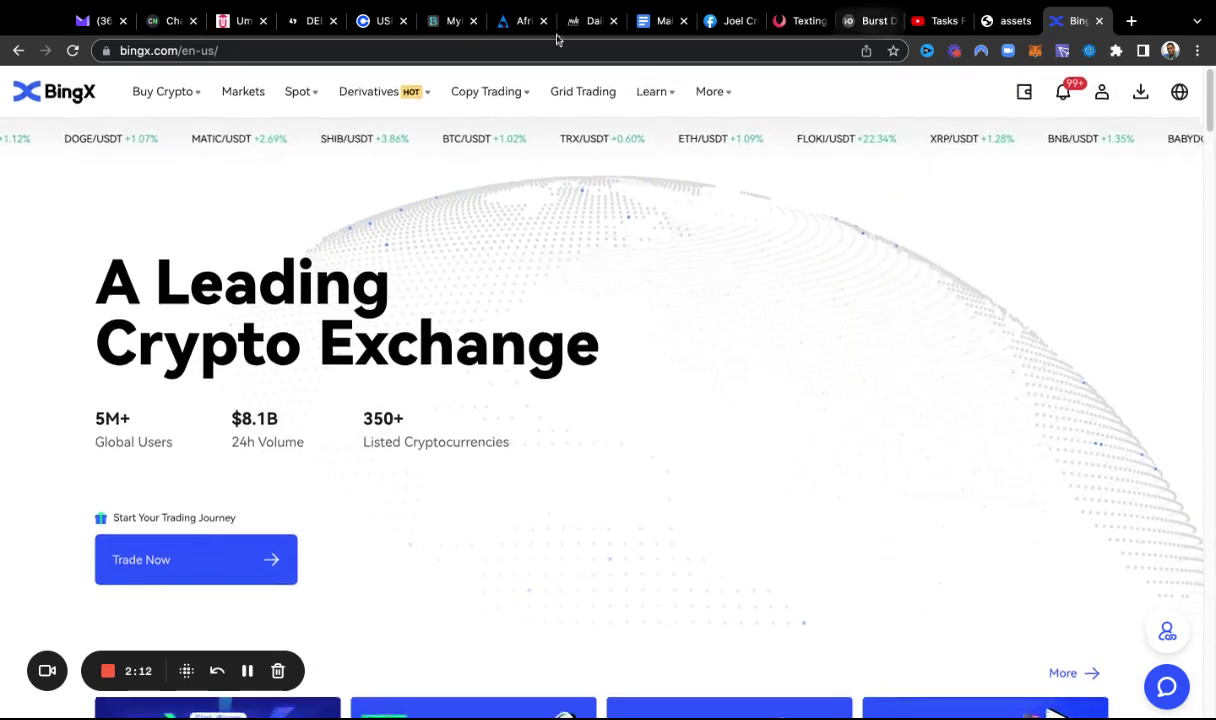
pyautogui.moveTo(307, 105)
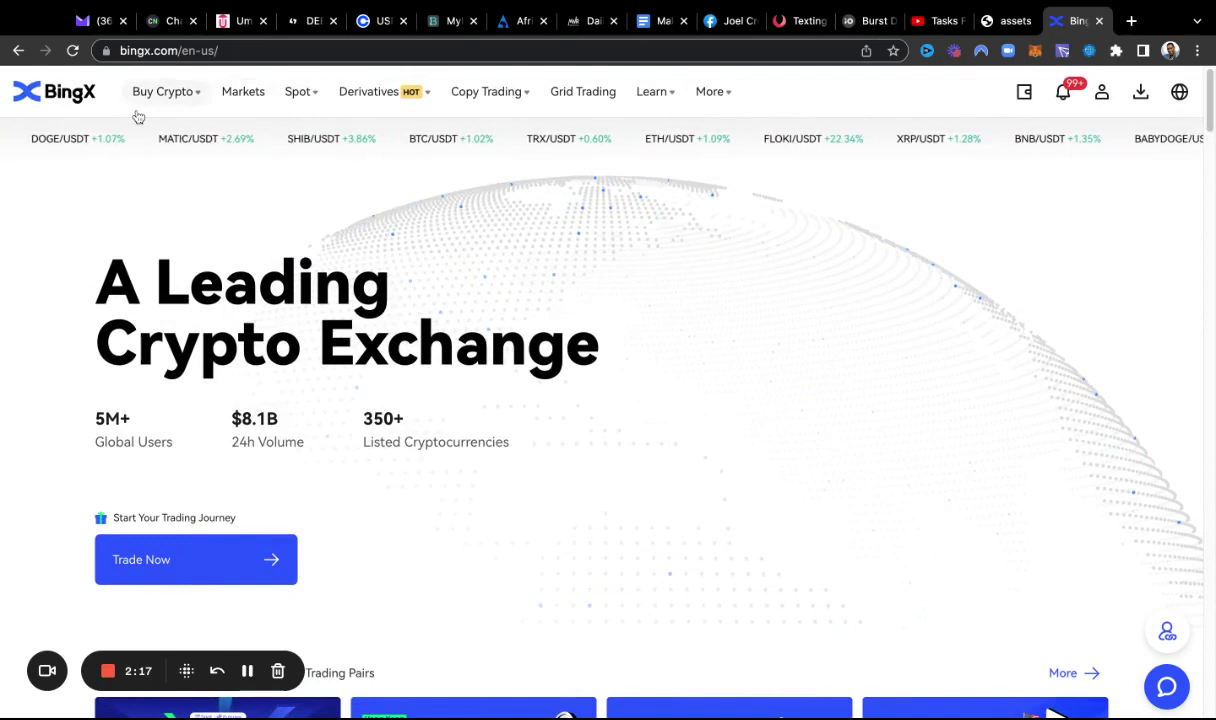
pyautogui.moveTo(144, 117)
pyautogui.moveTo(372, 108)
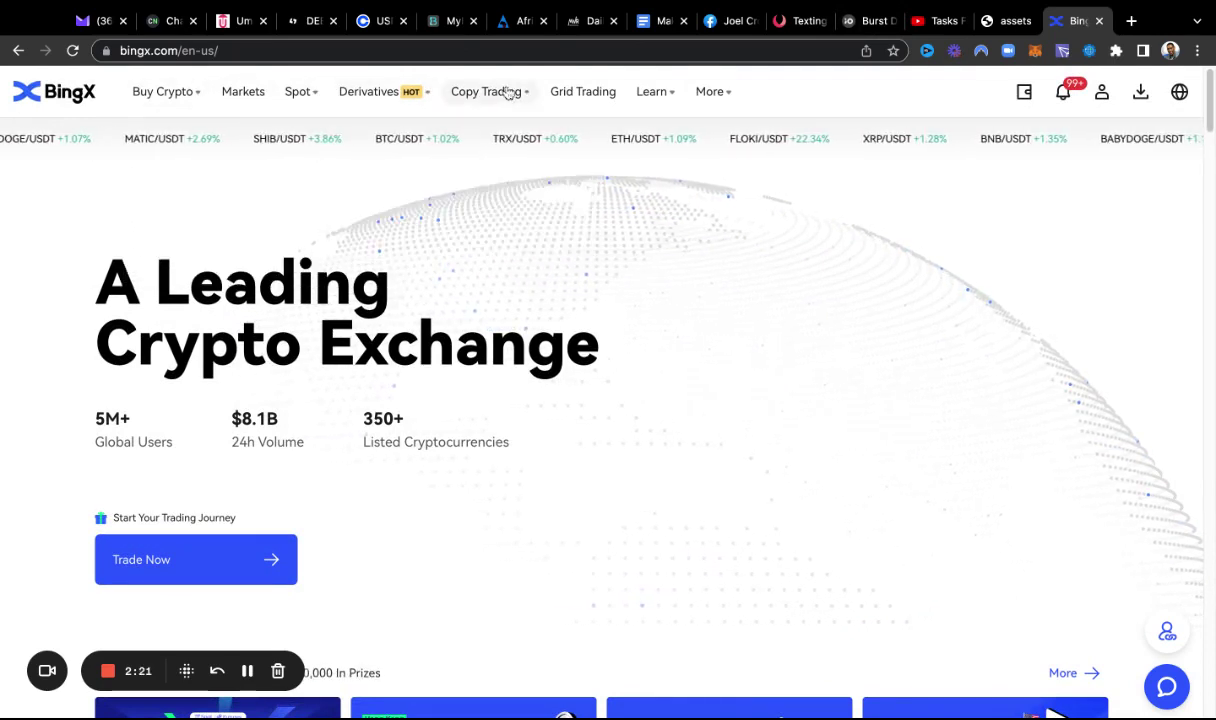
pyautogui.moveTo(528, 82)
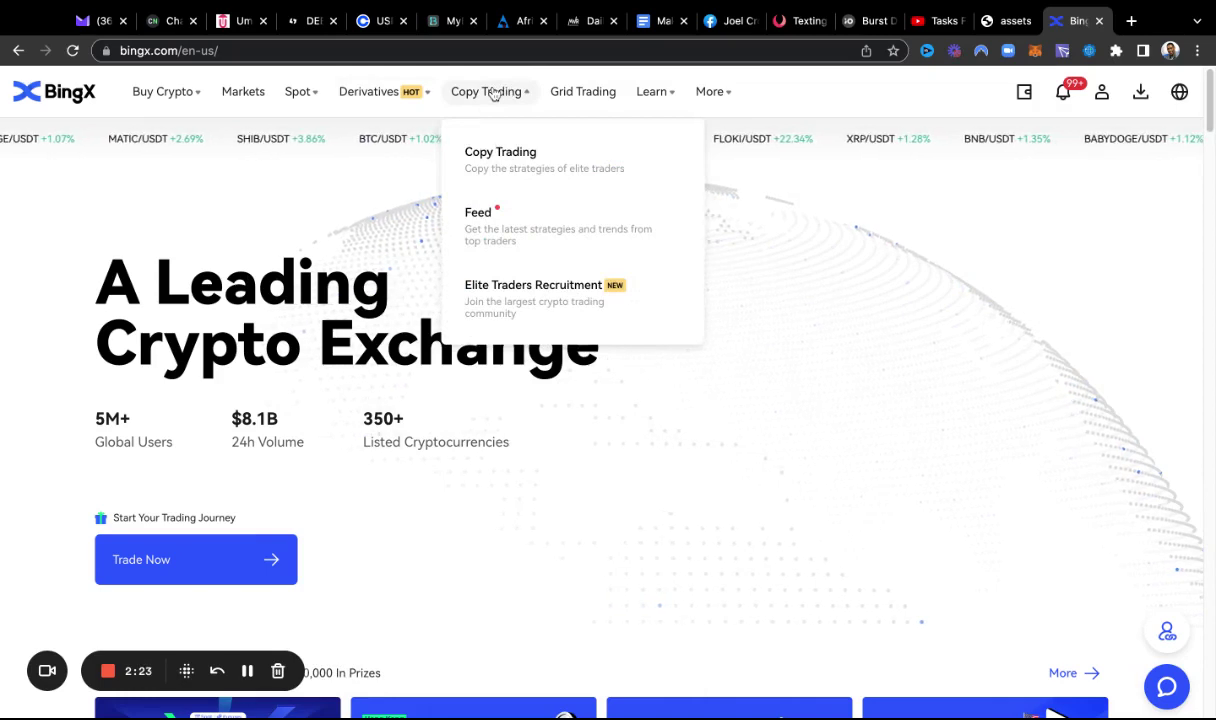
pyautogui.moveTo(131, 90)
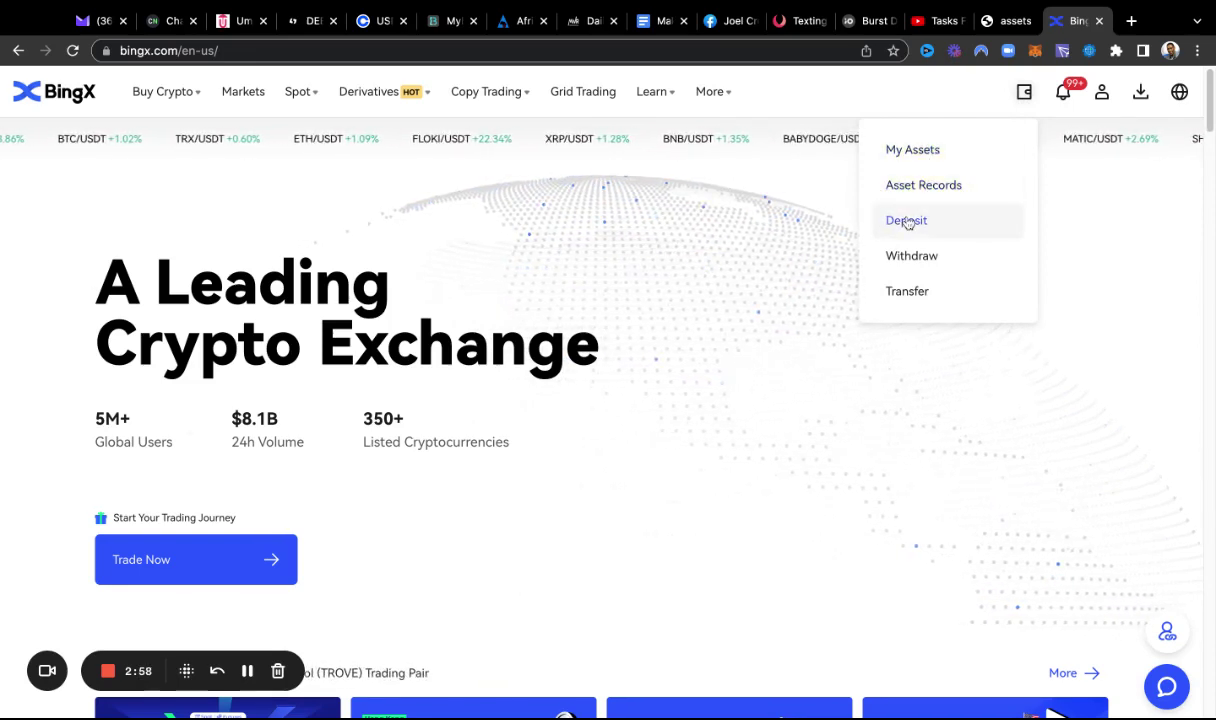
# On the USDT deposit page, select the TRC20 network and copy the deposit address.
pyautogui.click(907, 221)
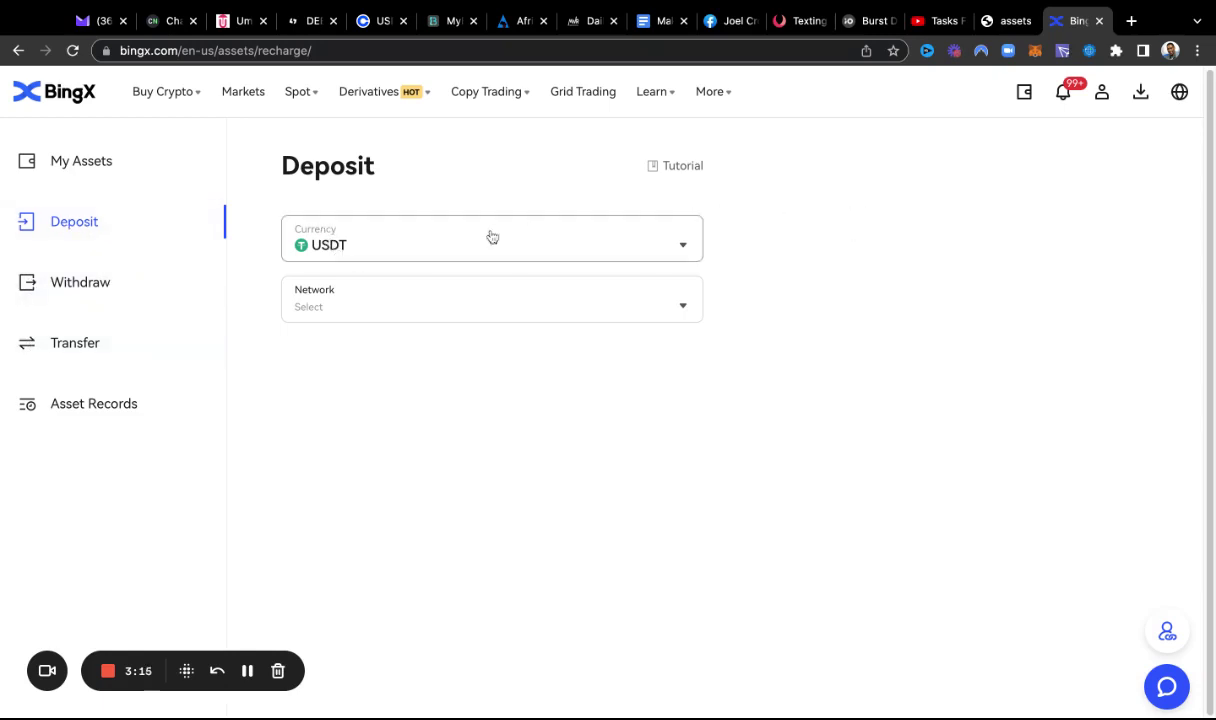
pyautogui.click(330, 315)
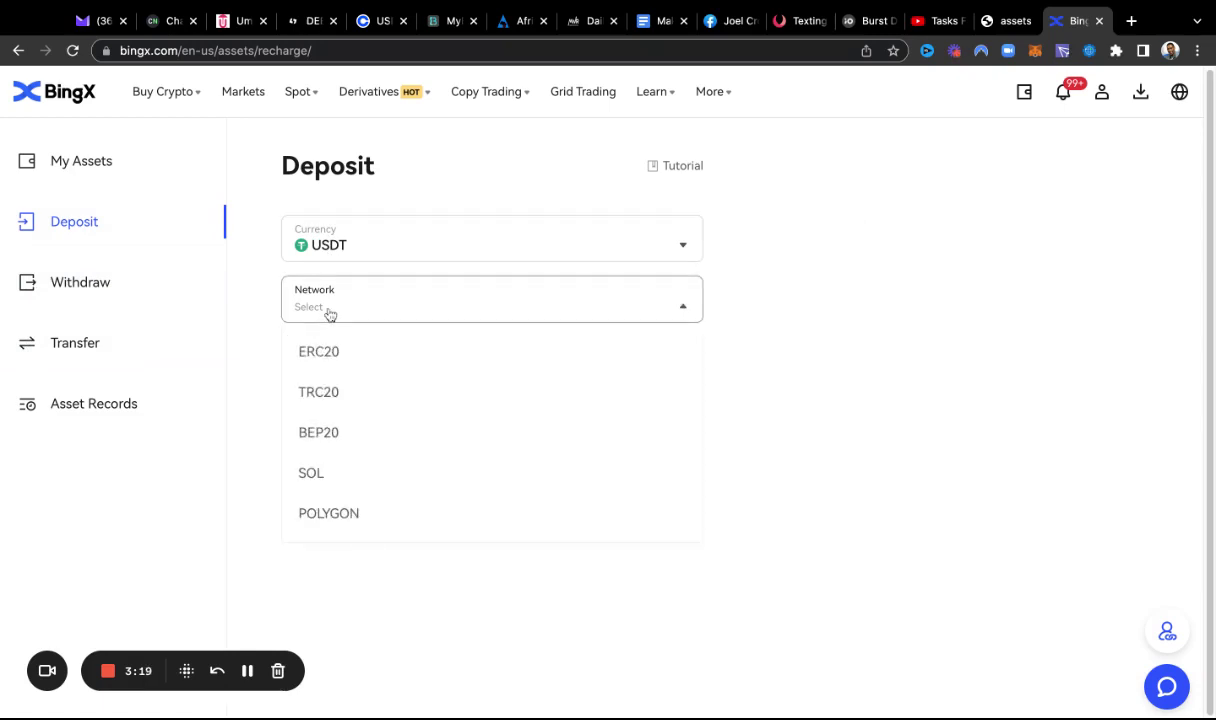
pyautogui.click(321, 395)
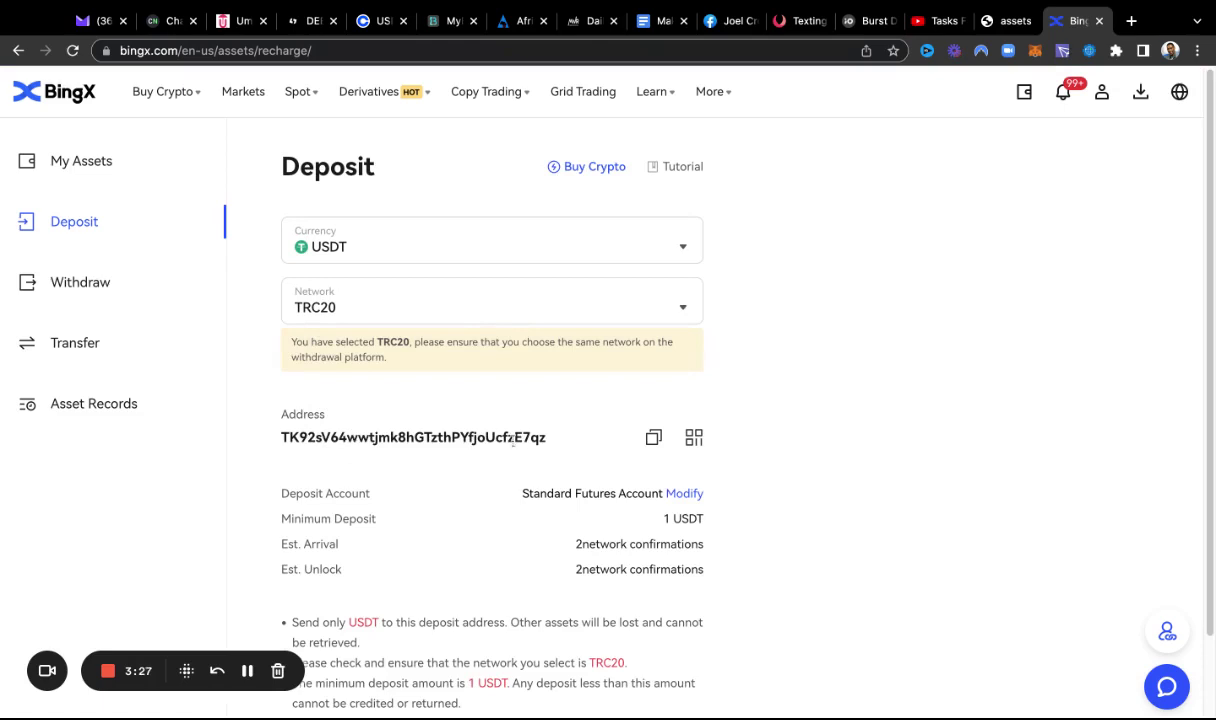
pyautogui.scroll(-2, 640, 468)
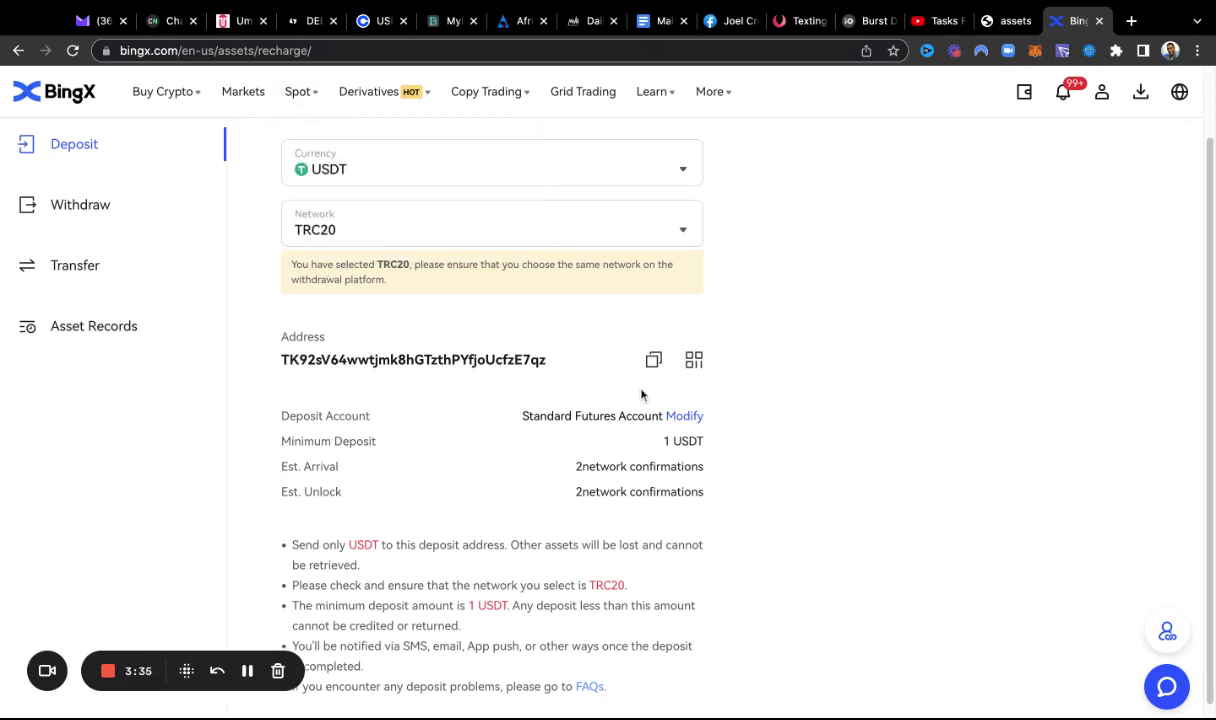
pyautogui.click(655, 361)
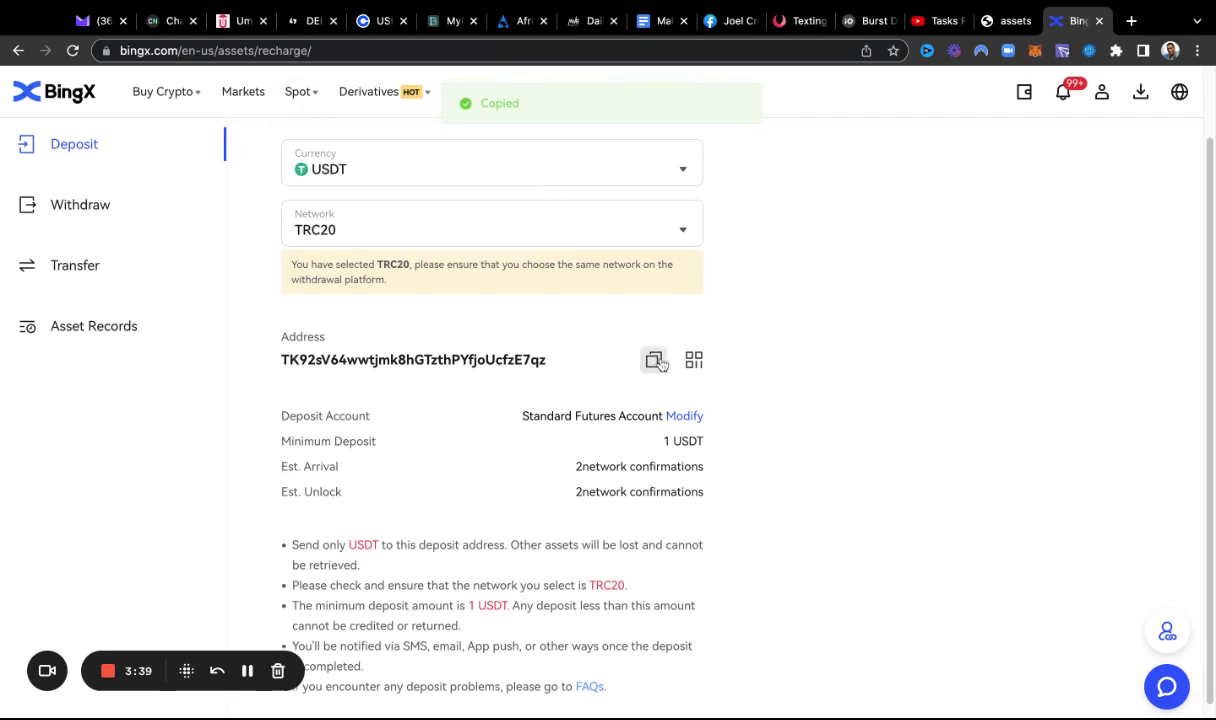
pyautogui.click(655, 361)
pyautogui.click(655, 361)
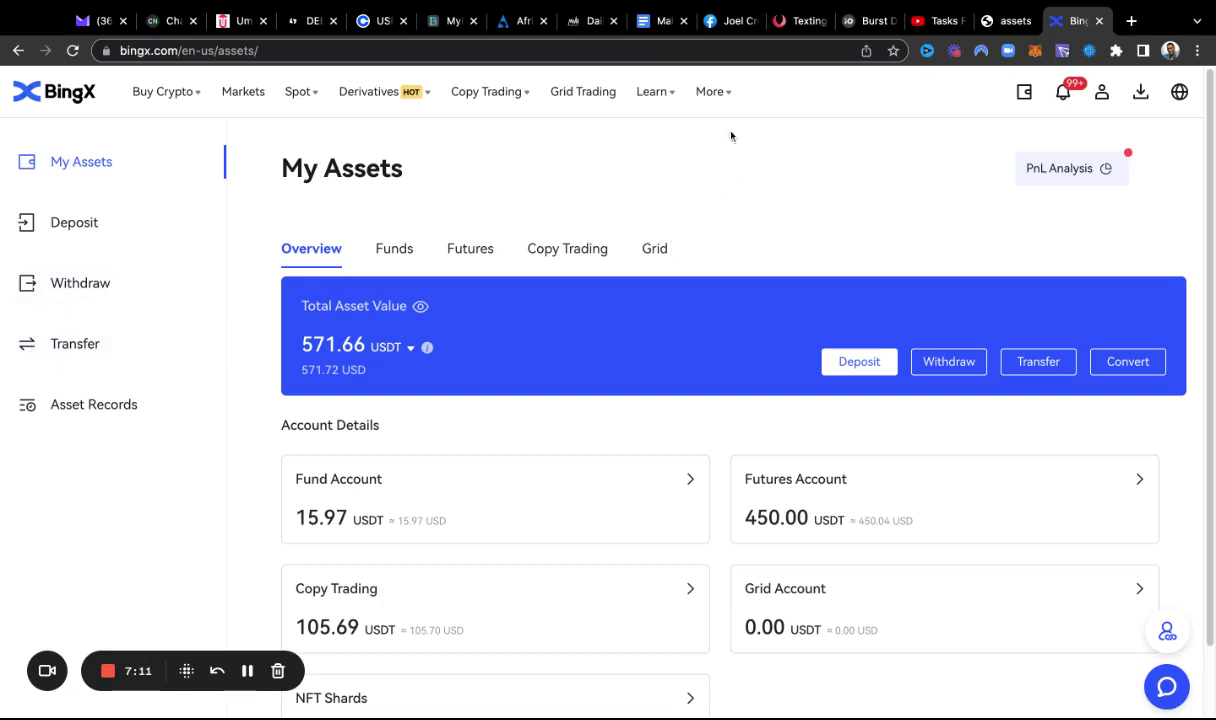
# Go to Copy Trading and browse the trending futures traders with their ROI and risk levels.
pyautogui.moveTo(520, 95)
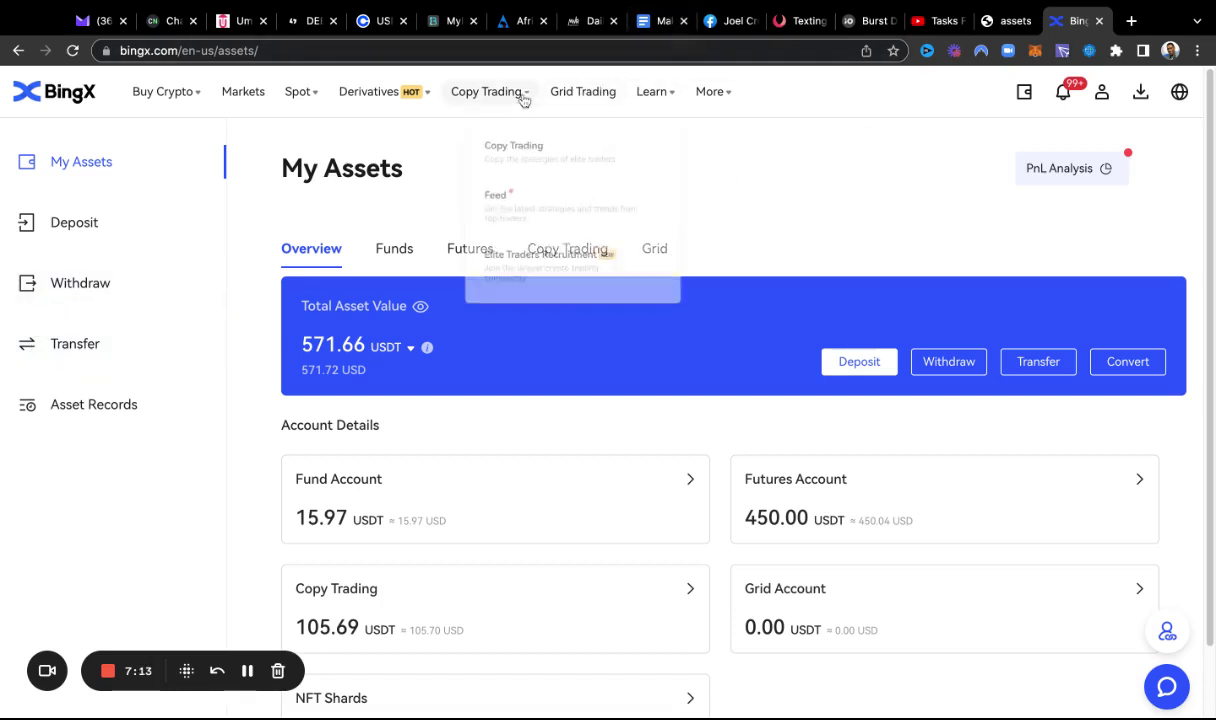
pyautogui.click(502, 155)
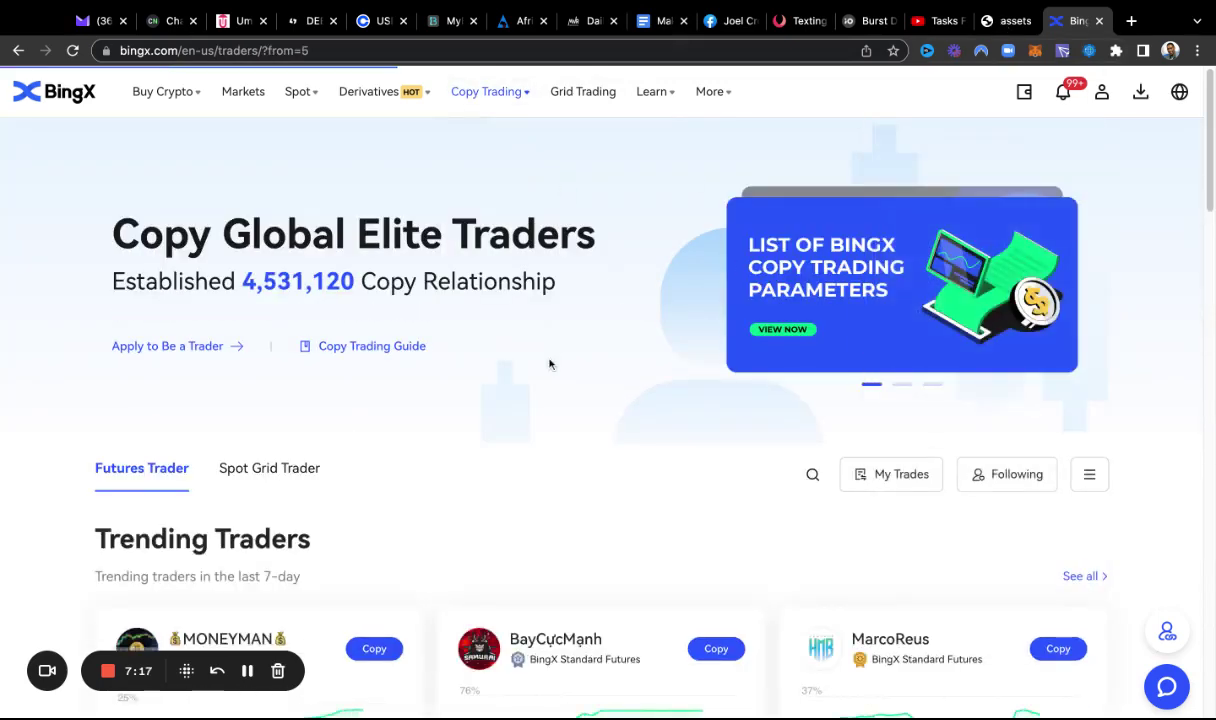
pyautogui.scroll(-3, 549, 364)
pyautogui.scroll(-1, 549, 364)
pyautogui.moveTo(1140, 91)
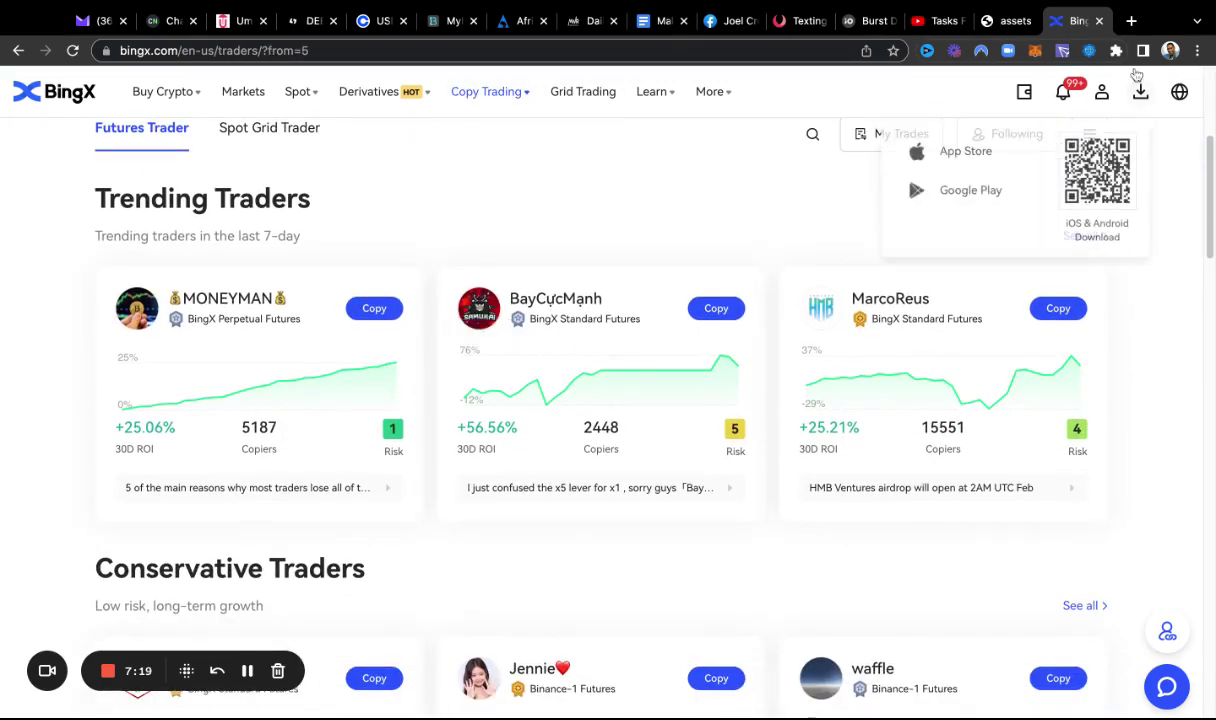
pyautogui.scroll(2, 1113, 300)
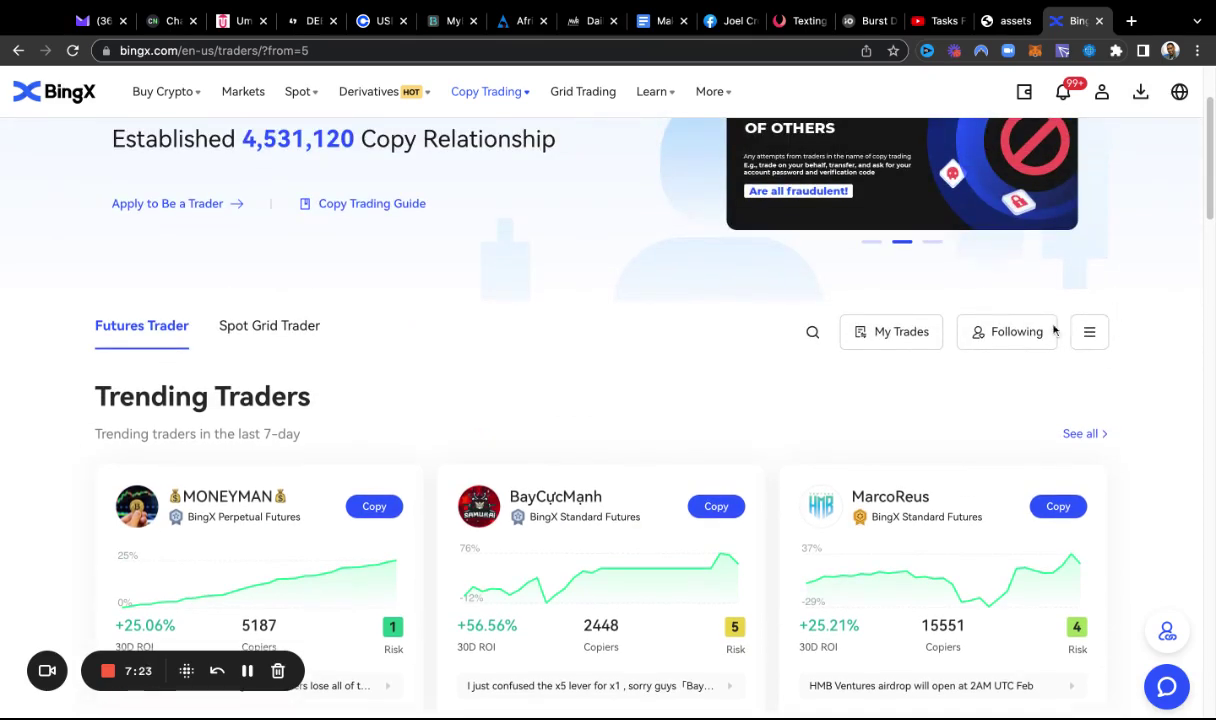
# Open My Traders and view the league of trades copy details showing 100.00 USDT funds.
pyautogui.click(921, 345)
pyautogui.scroll(-2, 926, 543)
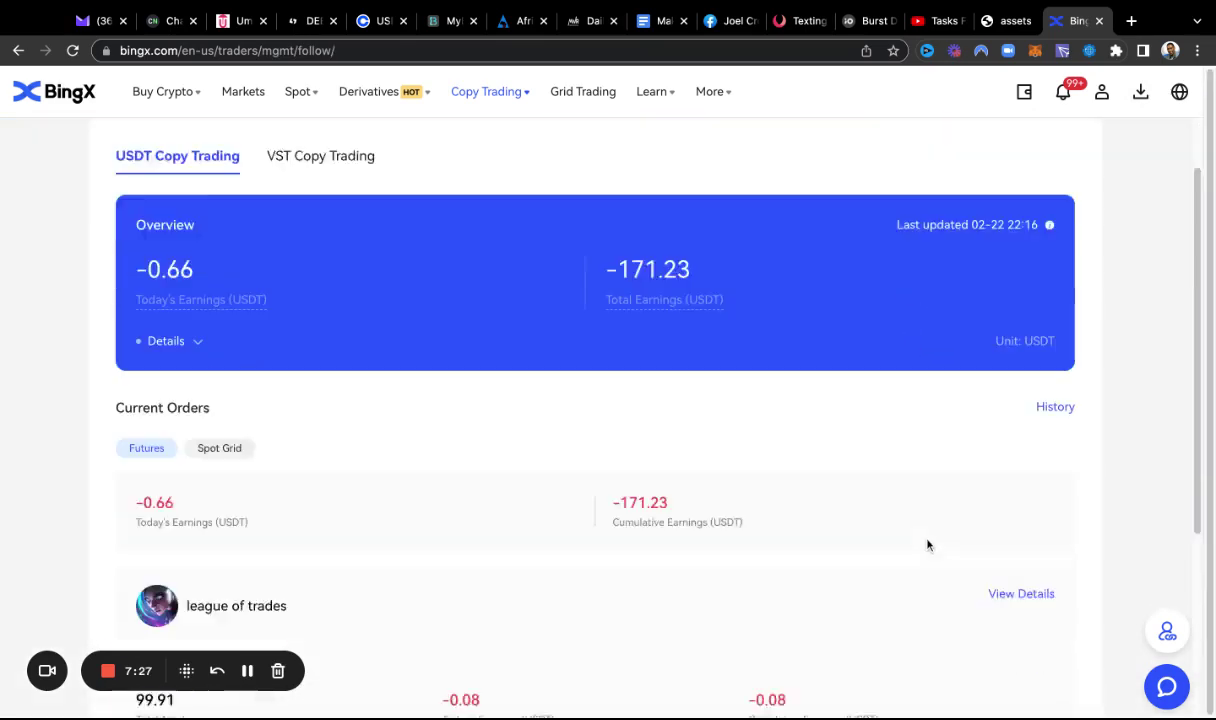
pyautogui.scroll(-1, 105, 528)
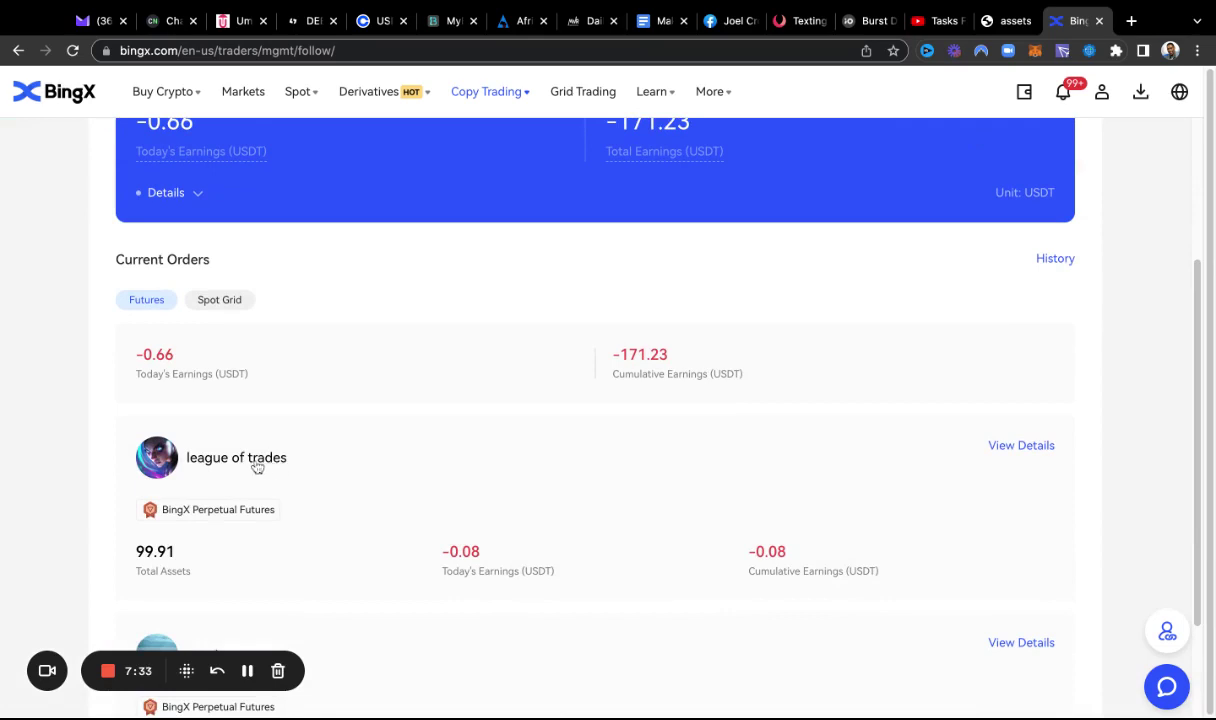
pyautogui.scroll(-1, 257, 467)
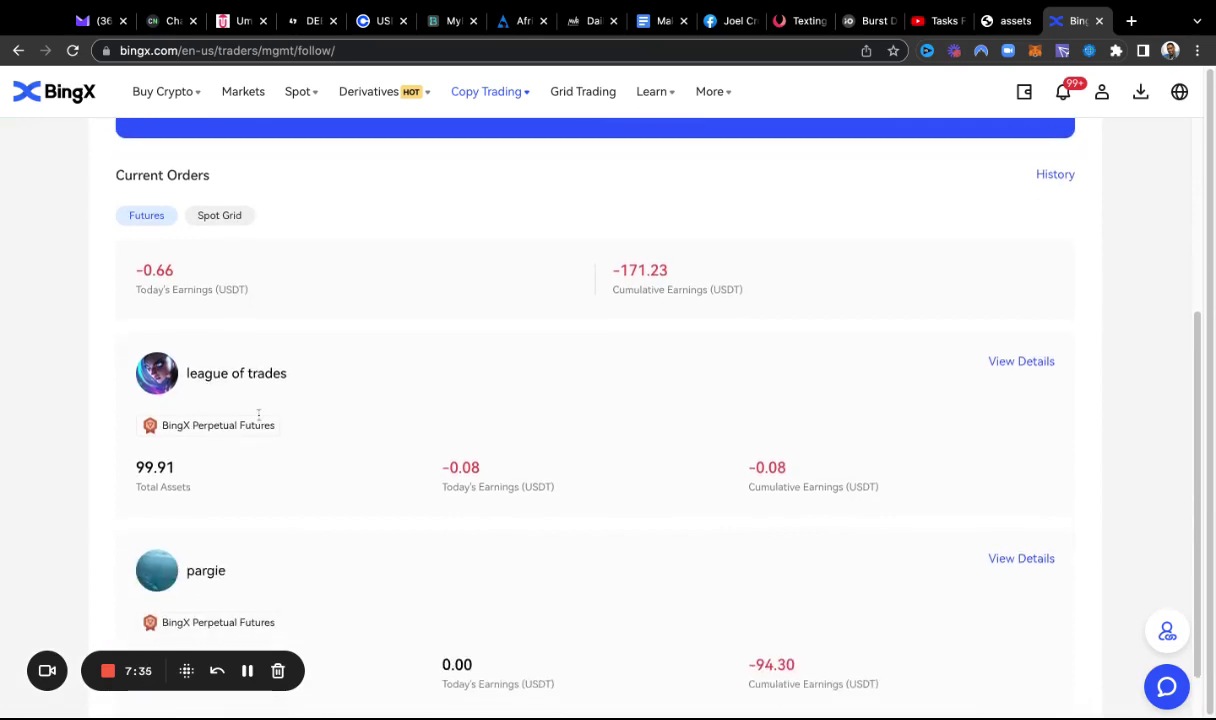
pyautogui.scroll(-1, 250, 400)
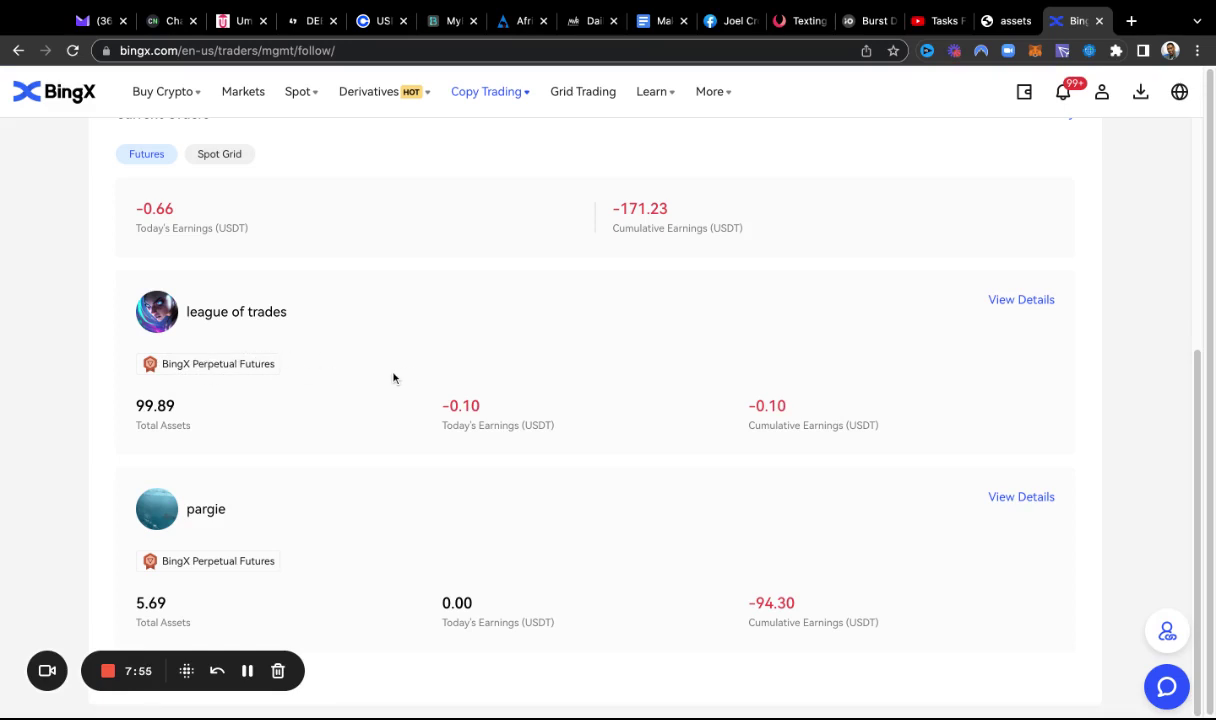
pyautogui.scroll(-1, 170, 380)
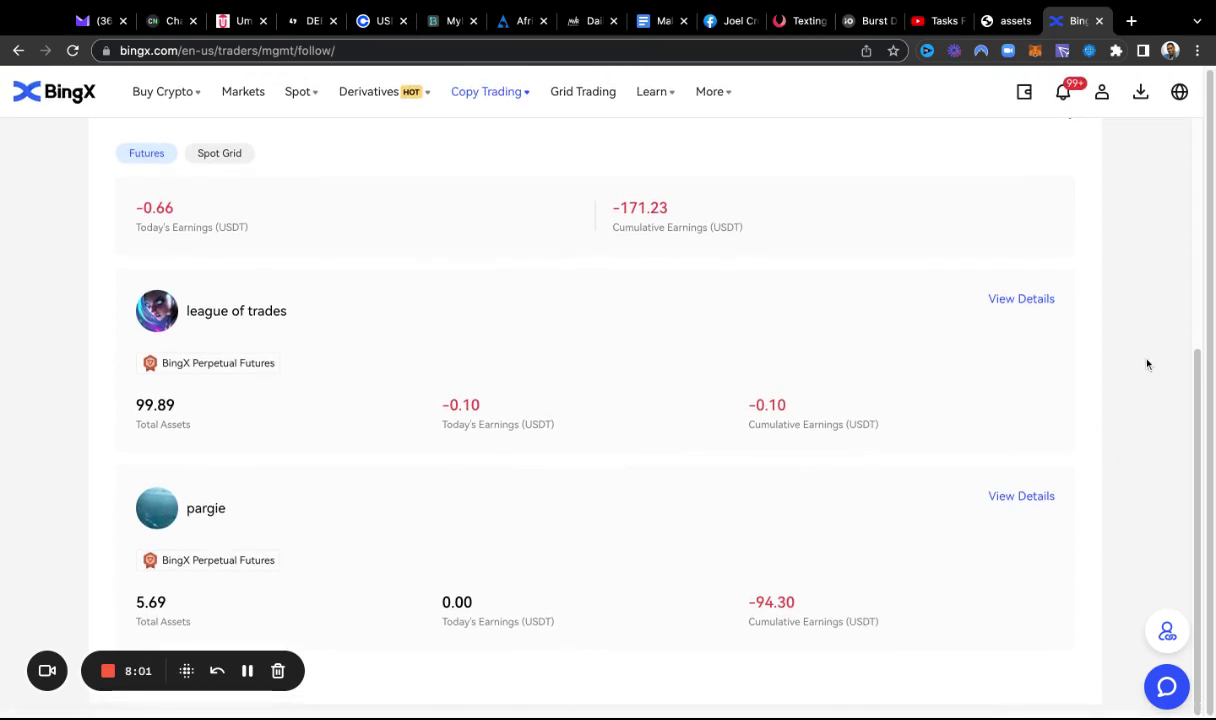
pyautogui.scroll(3, 1141, 524)
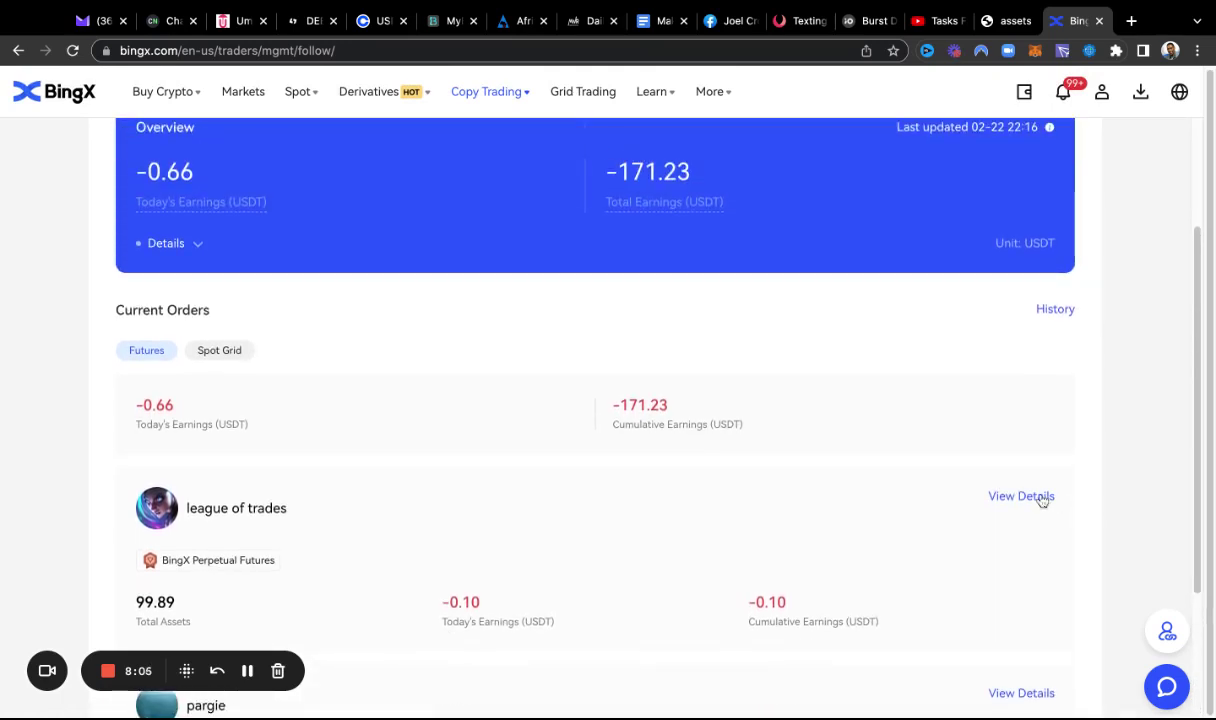
pyautogui.click(1028, 500)
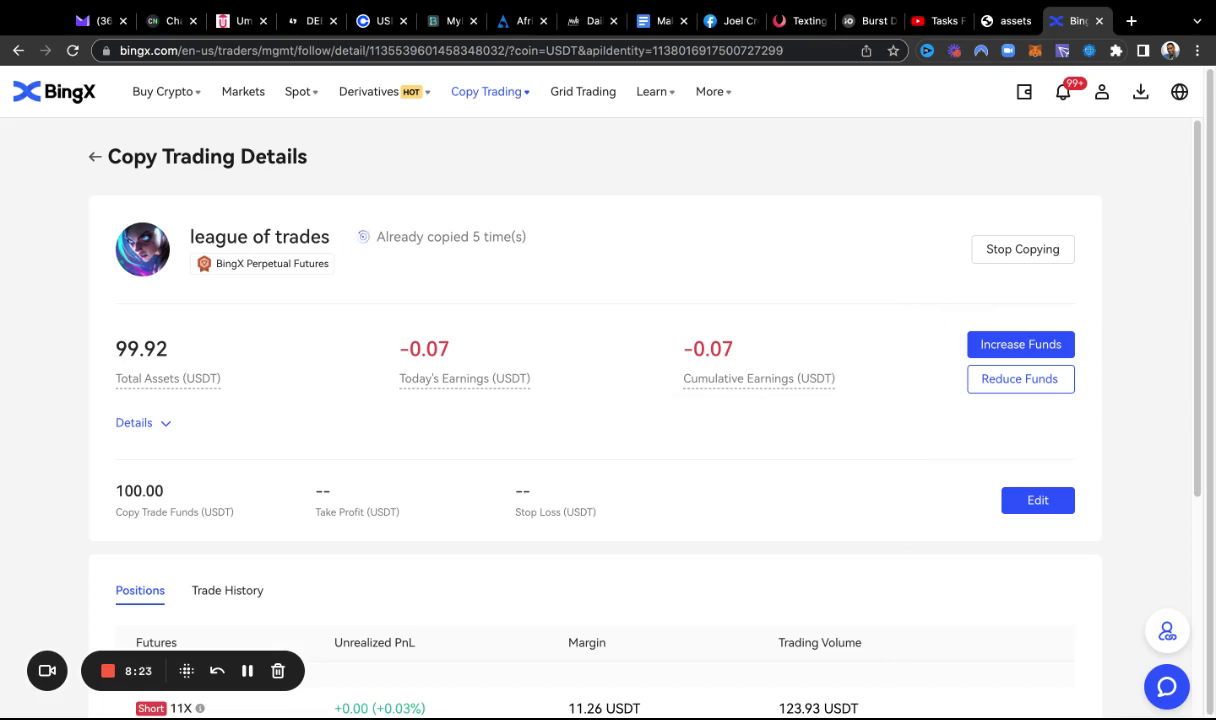
# Increase the league of trades copy funds by 400 USDT from the Standard Futures Account.
pyautogui.click(1021, 344)
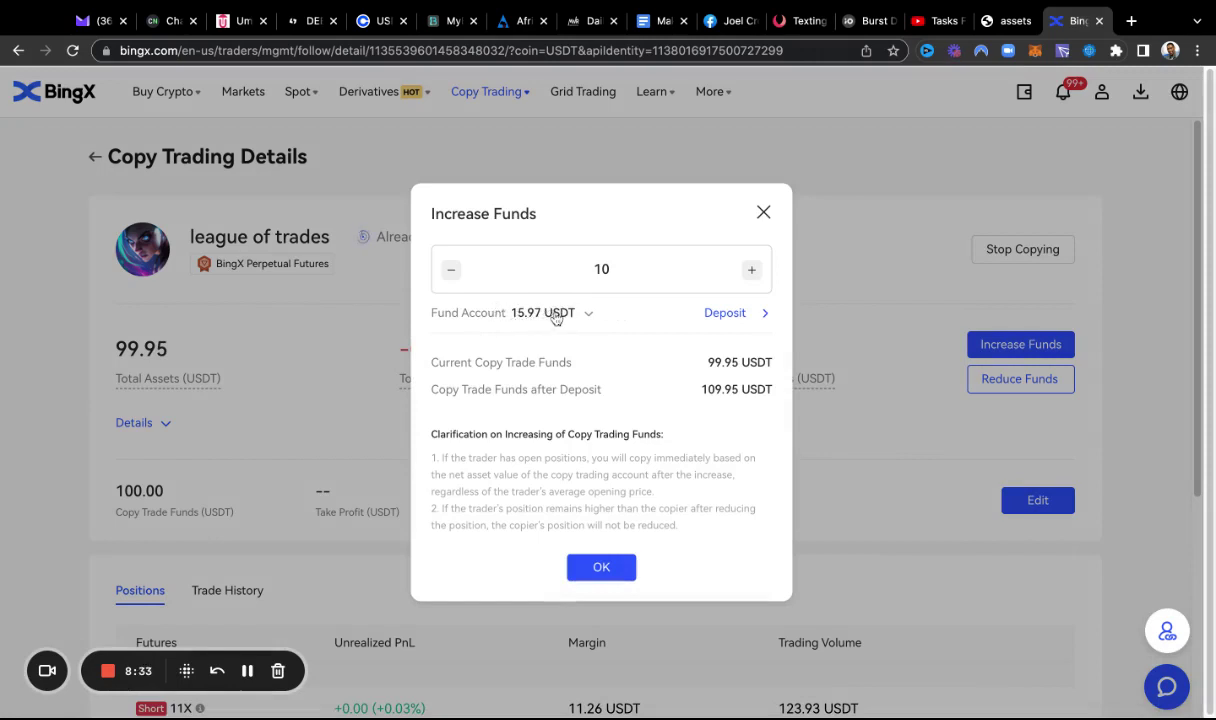
pyautogui.click(625, 268)
pyautogui.moveTo(588, 316)
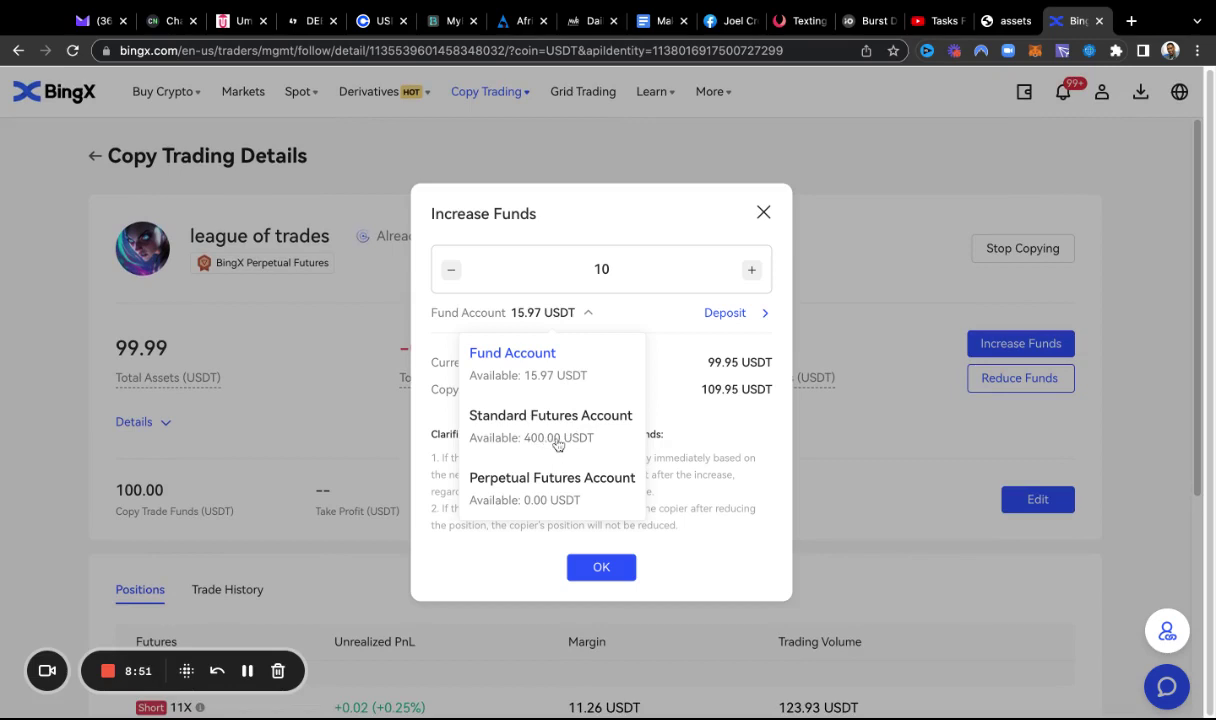
pyautogui.click(554, 444)
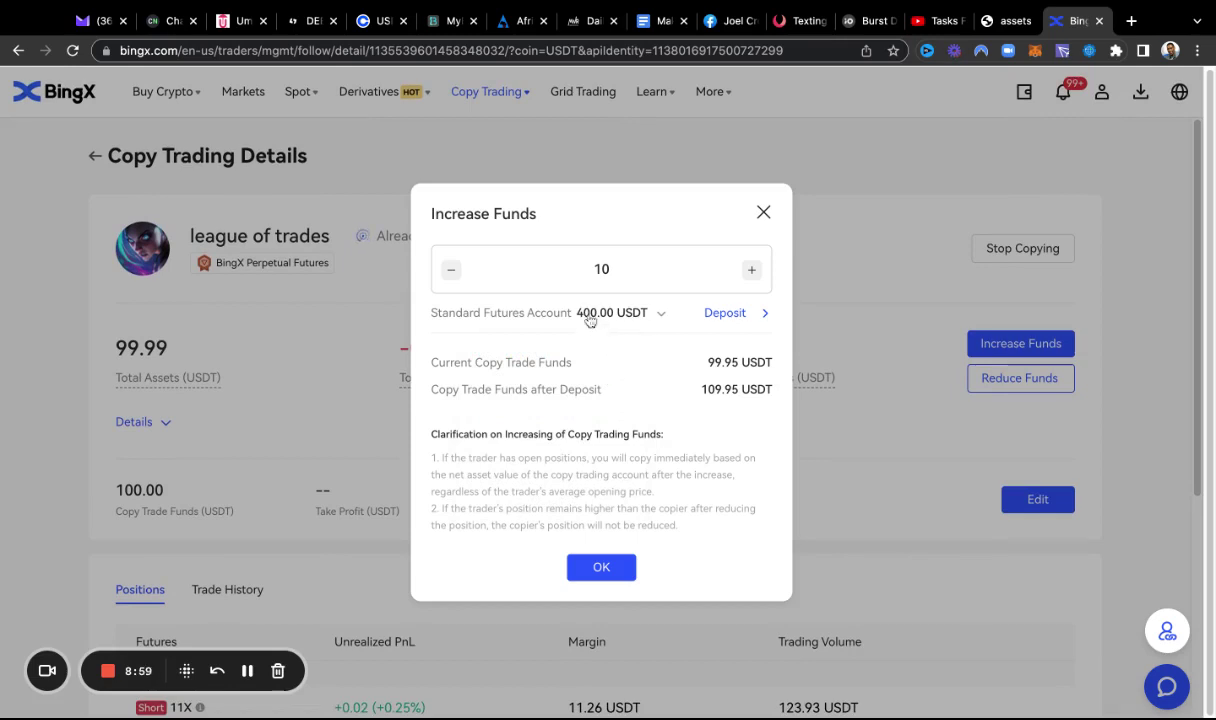
pyautogui.doubleClick(613, 269)
pyautogui.write('400')
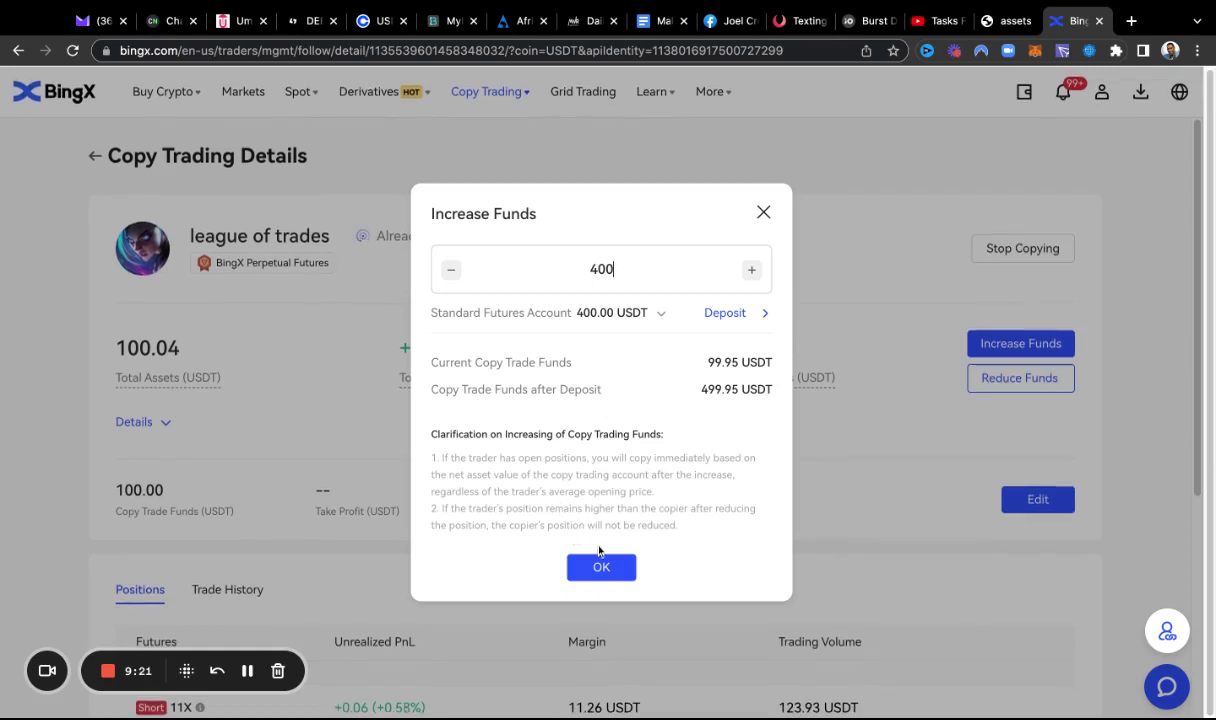
pyautogui.click(598, 572)
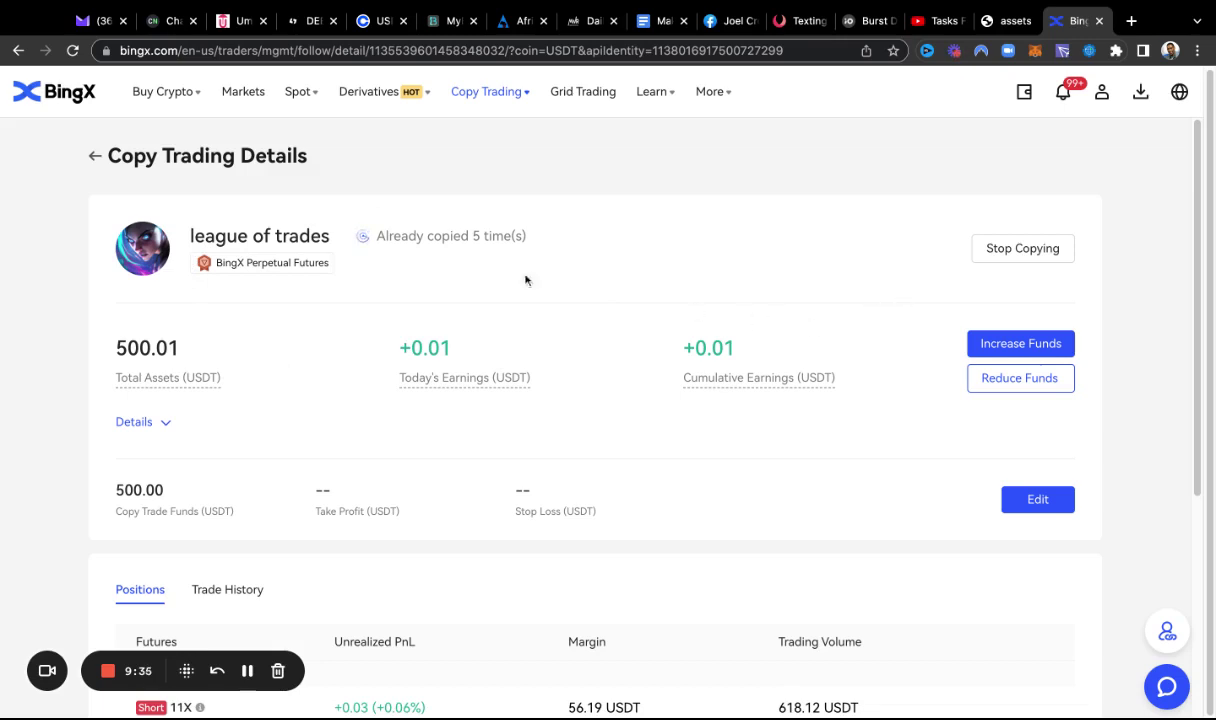
# Open the league of trades Trader Info profile and switch the Data Overview to 7D ROI.
pyautogui.click(243, 234)
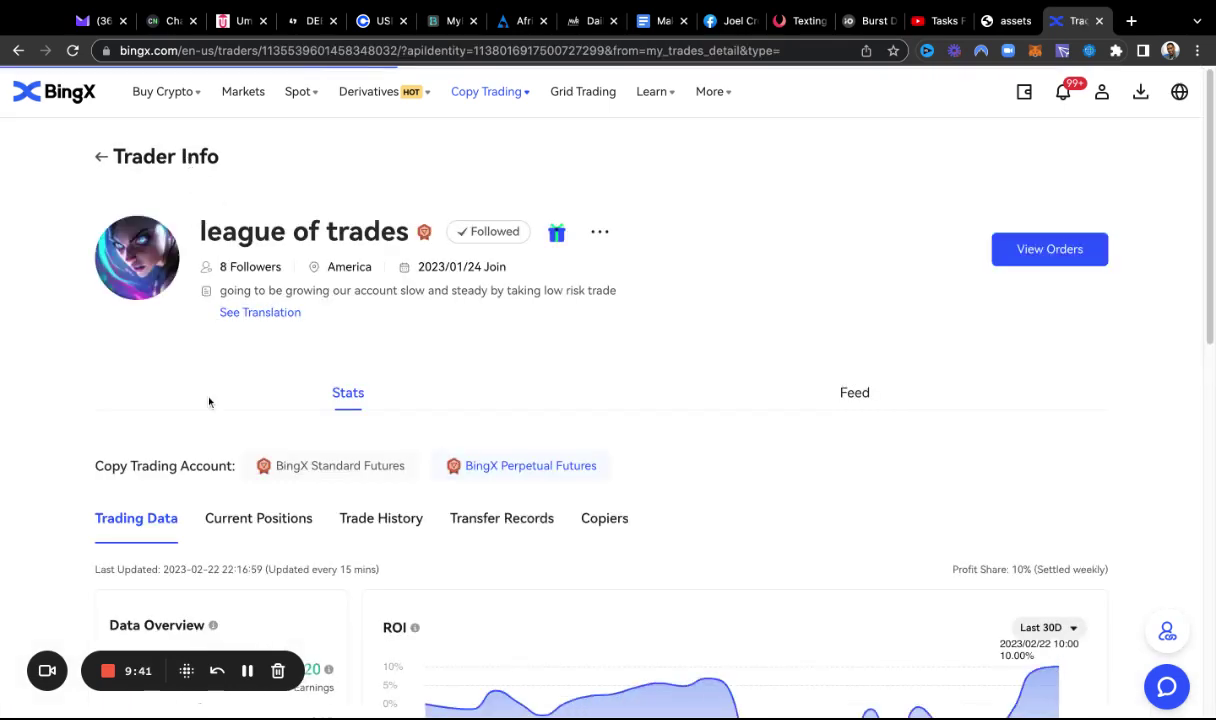
pyautogui.scroll(-4, 209, 400)
pyautogui.scroll(-1, 209, 401)
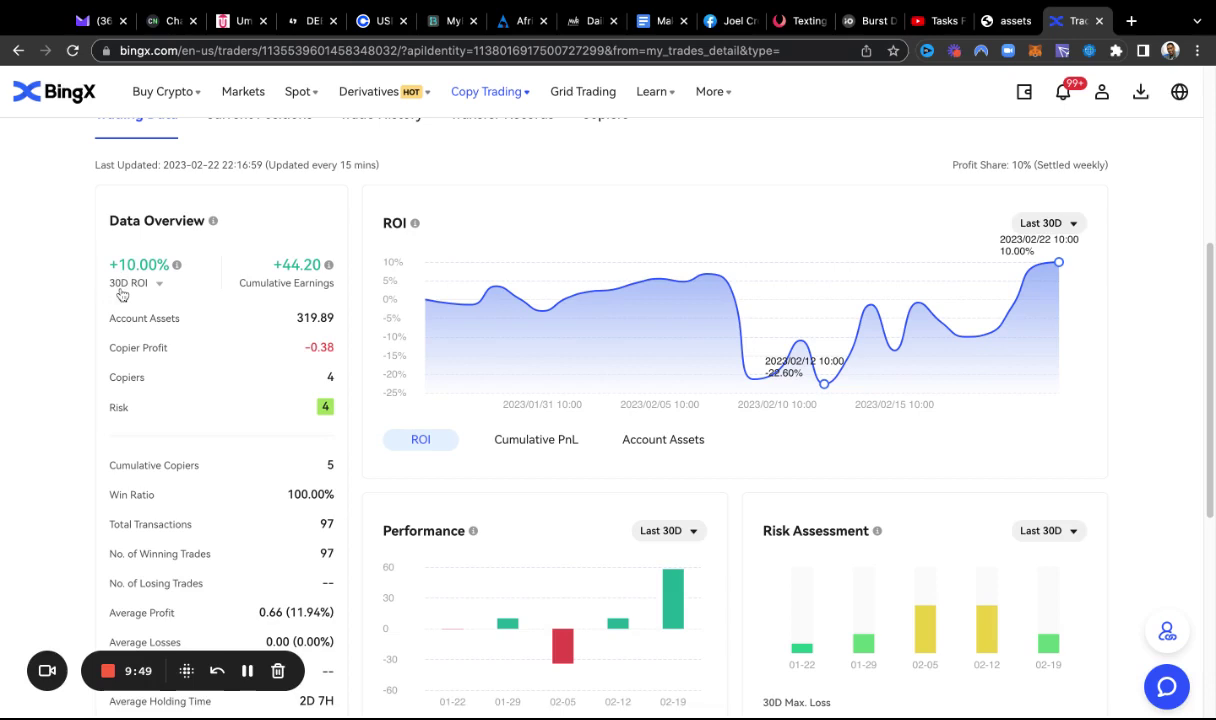
pyautogui.click(160, 287)
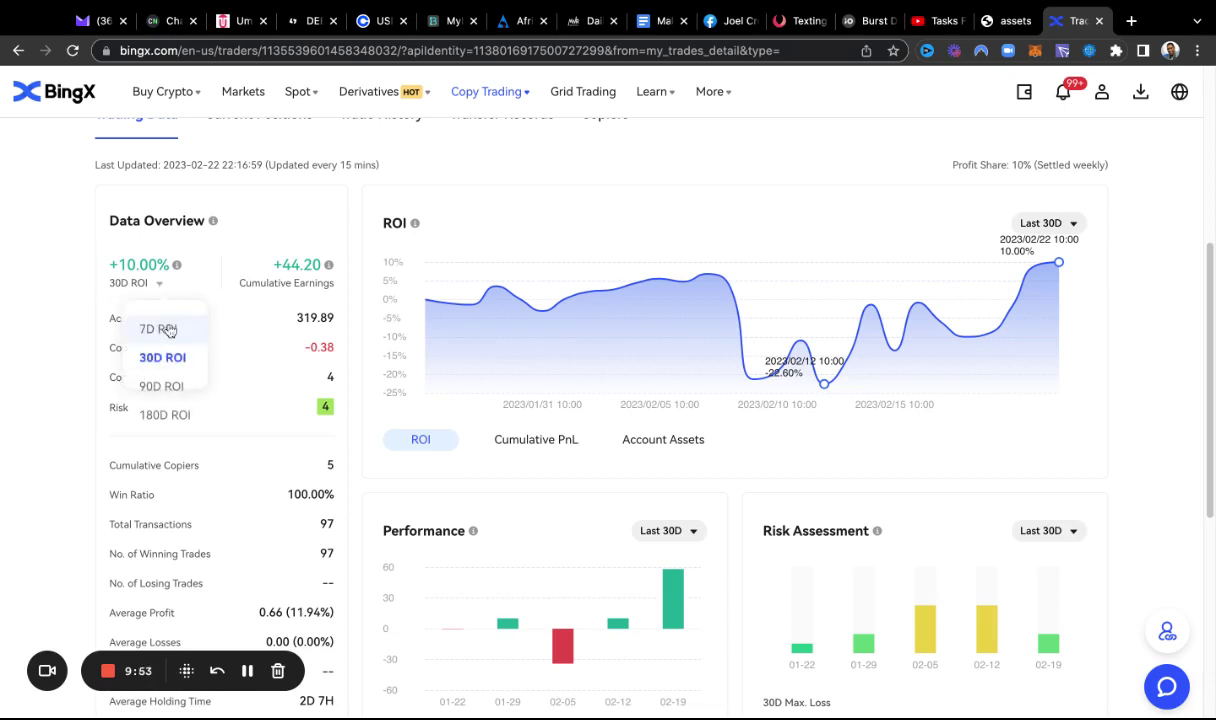
pyautogui.click(169, 331)
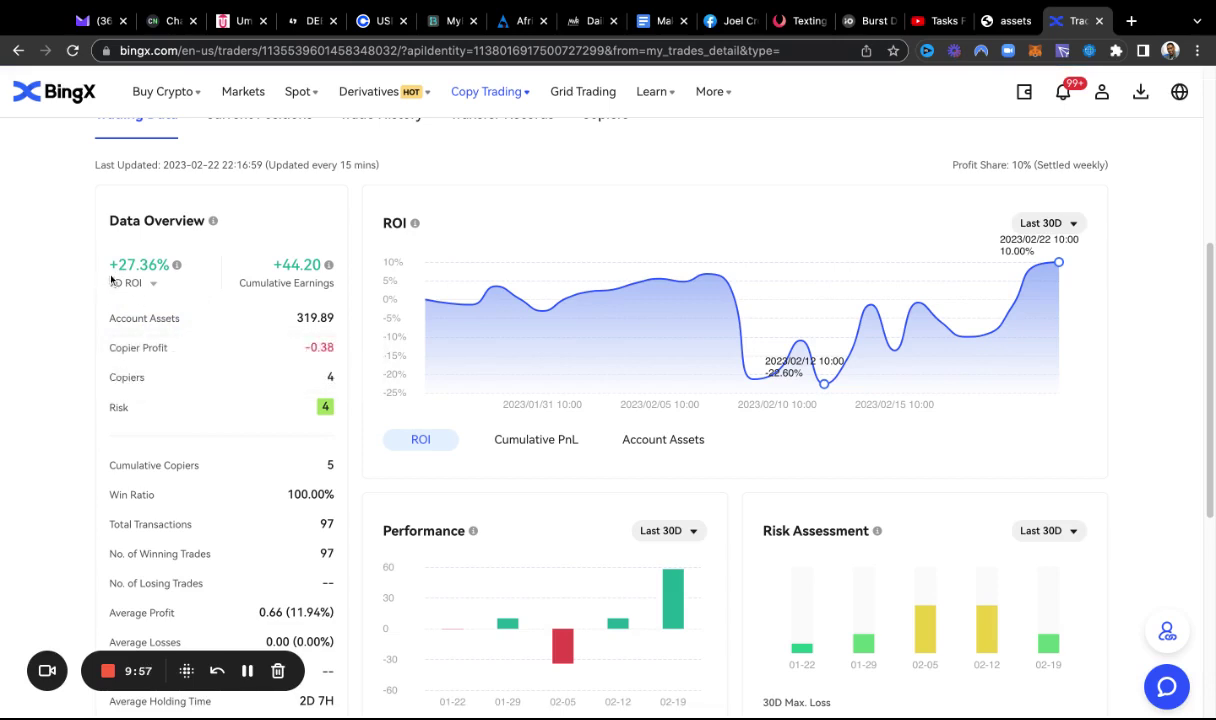
pyautogui.moveTo(120, 262)
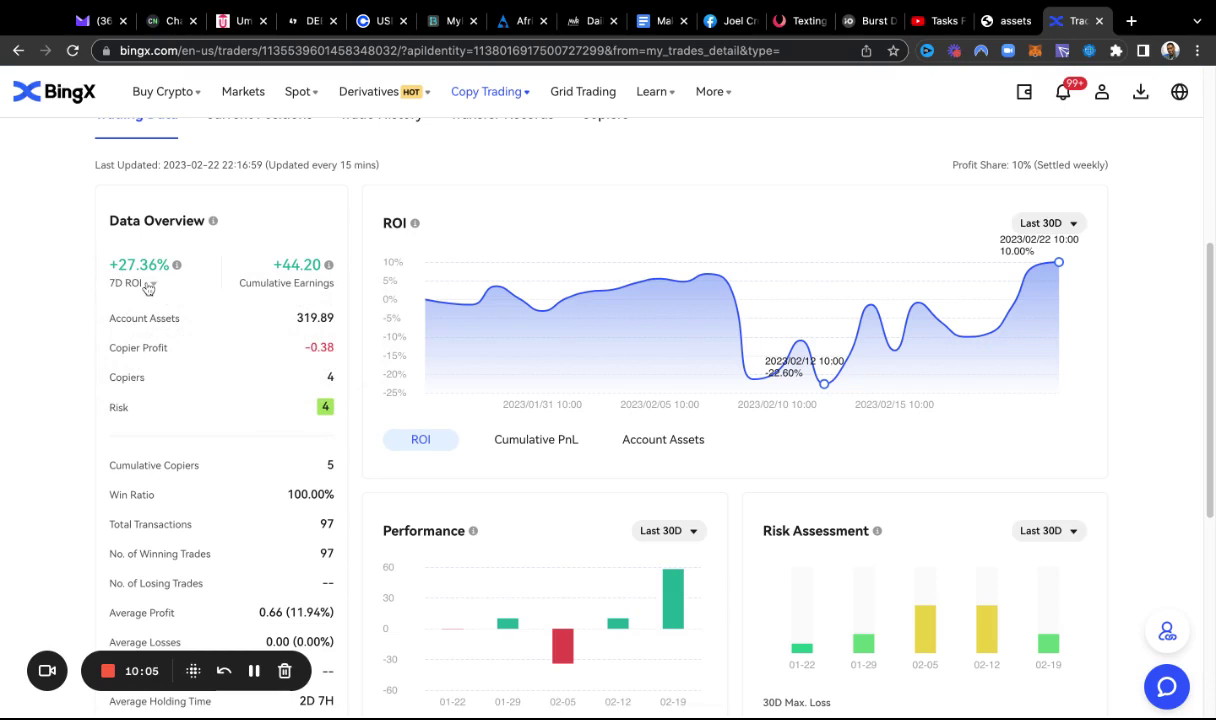
pyautogui.click(148, 286)
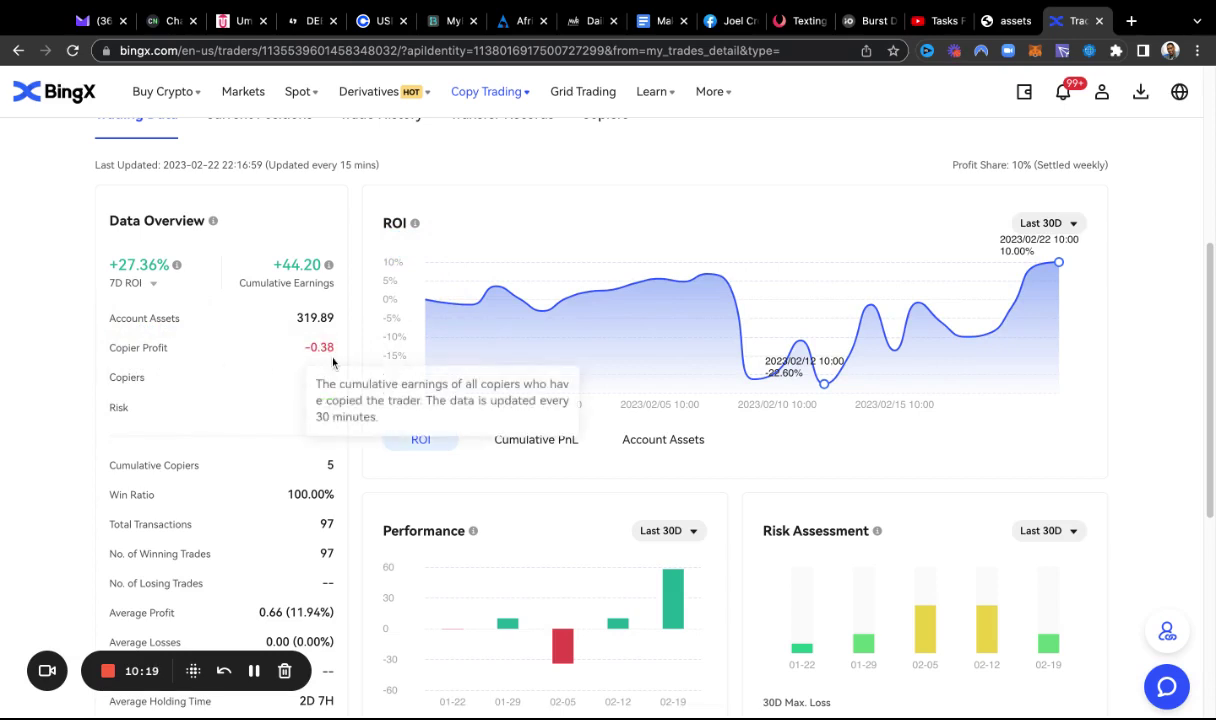
pyautogui.moveTo(316, 350)
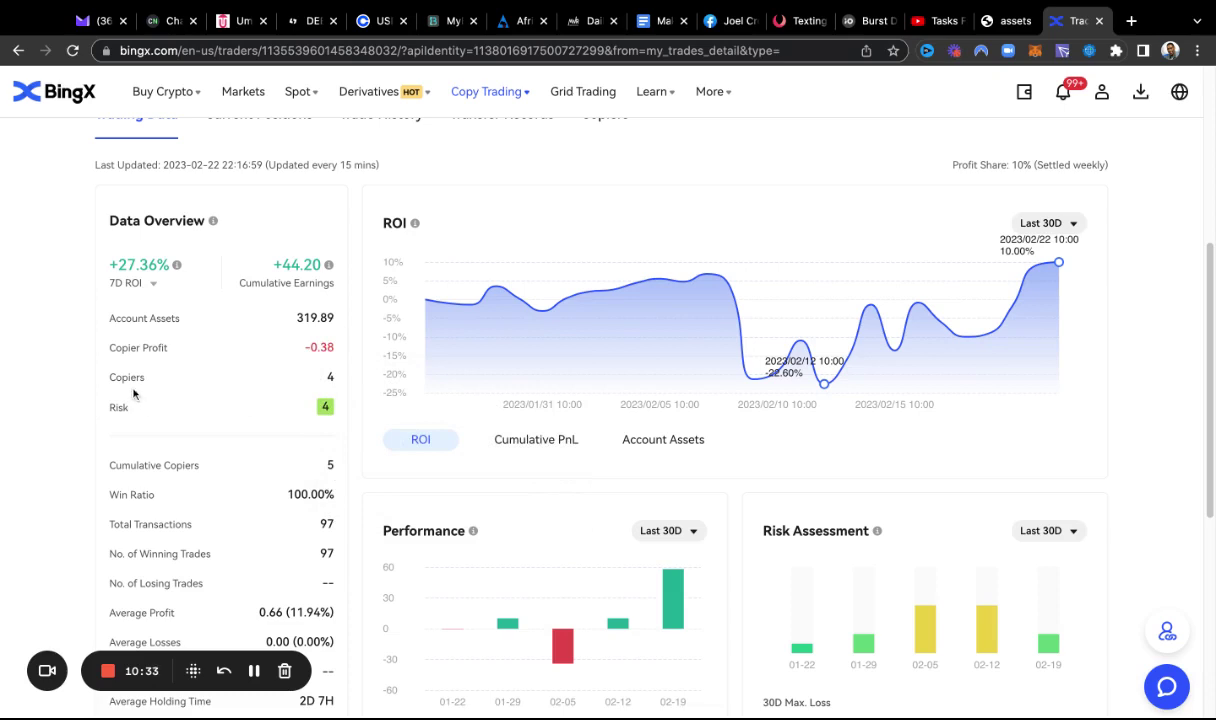
# Scroll past Performance and Risk Assessment to the Top Traded chart of BTC, ETH and DOGE.
pyautogui.scroll(-1, 129, 390)
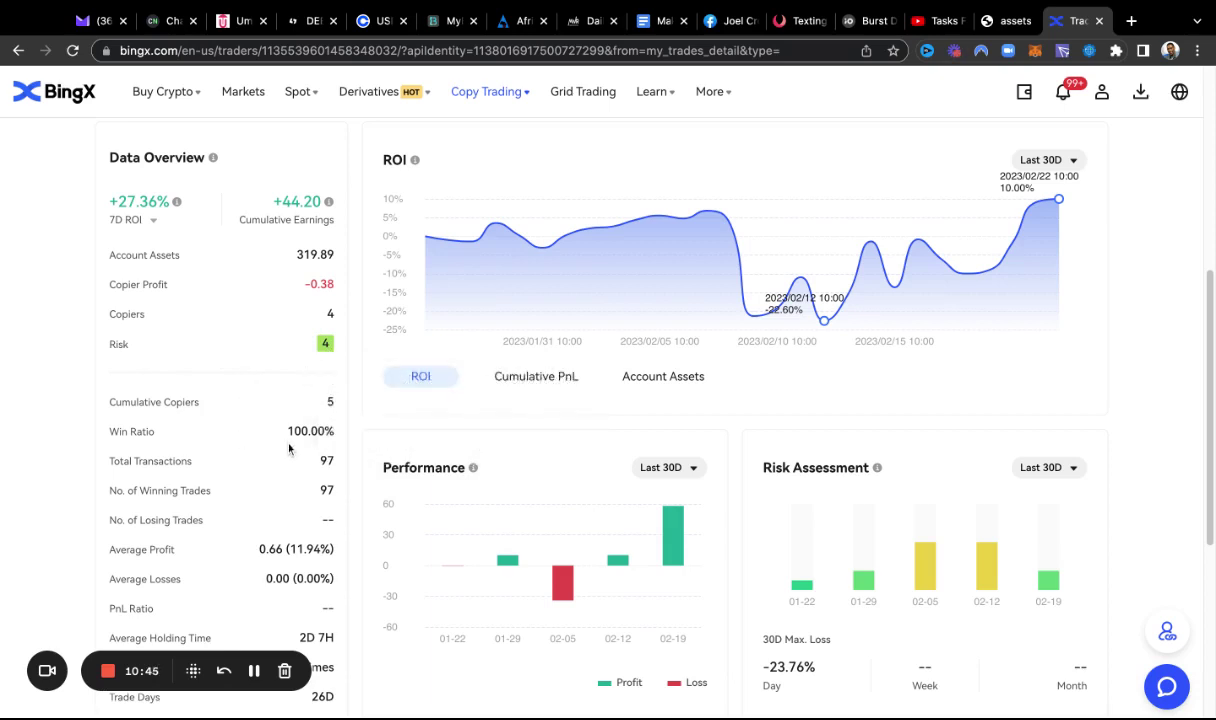
pyautogui.moveTo(149, 426)
pyautogui.scroll(-1, 365, 440)
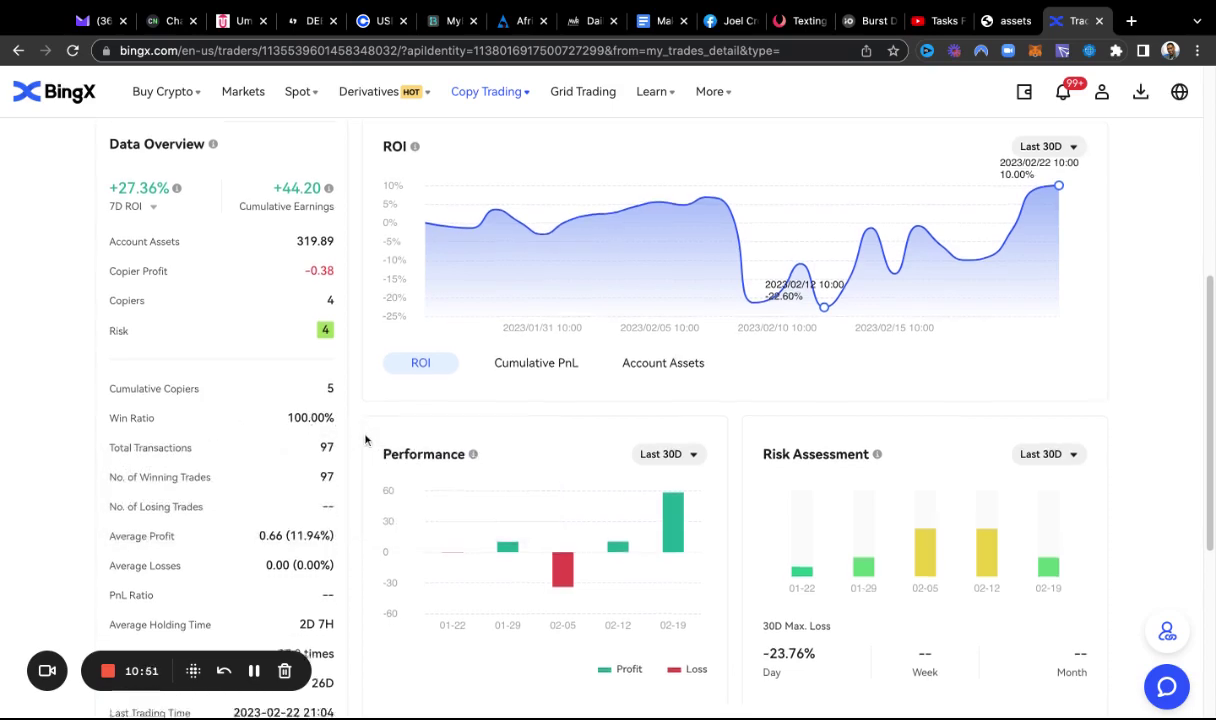
pyautogui.scroll(-2, 365, 440)
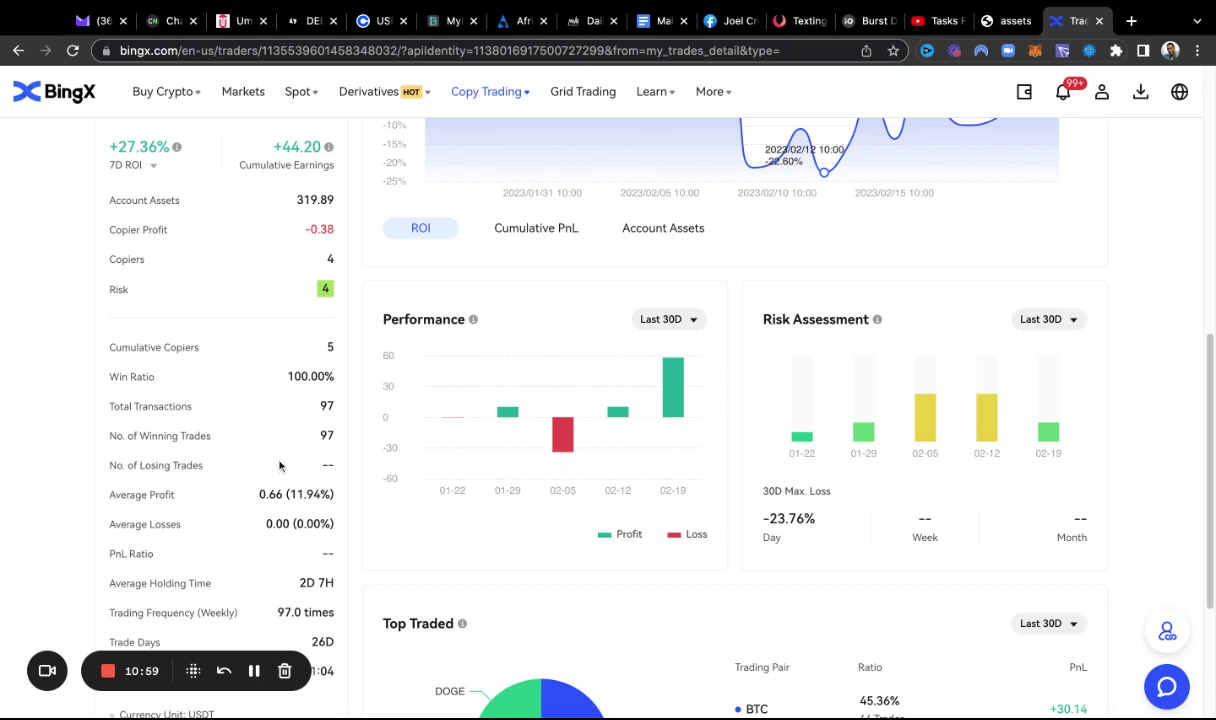
pyautogui.moveTo(277, 465)
pyautogui.scroll(-1, 277, 465)
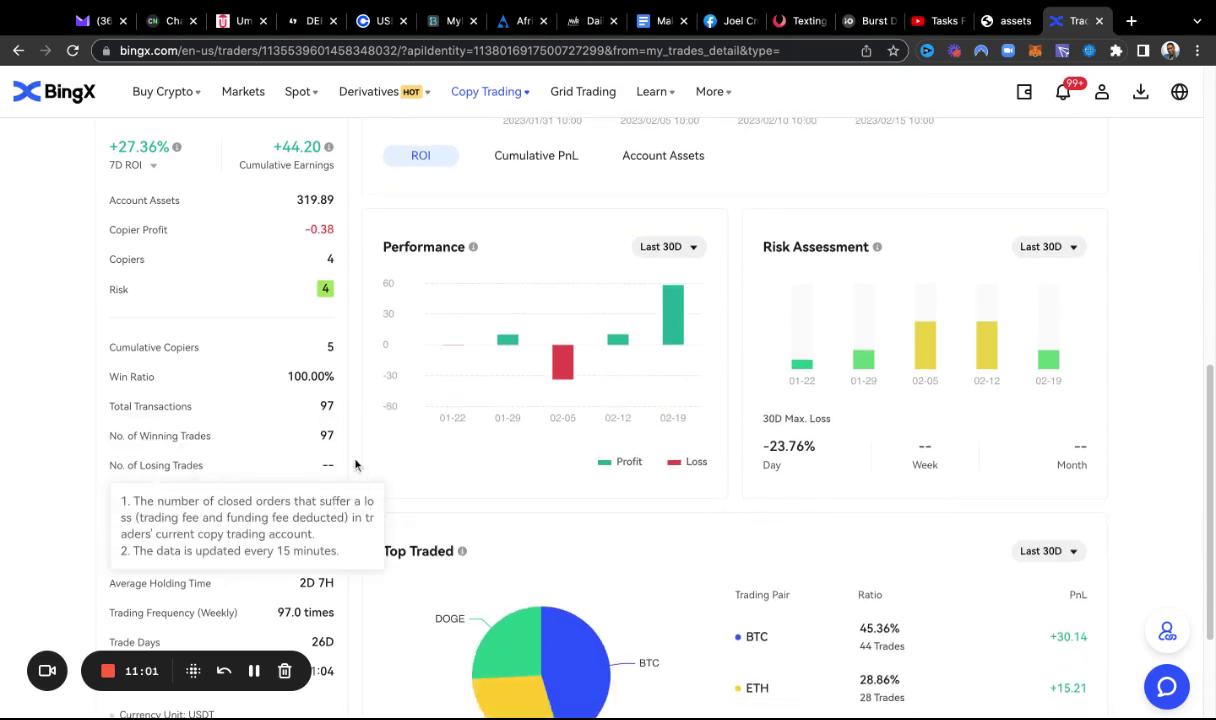
pyautogui.scroll(-2, 358, 460)
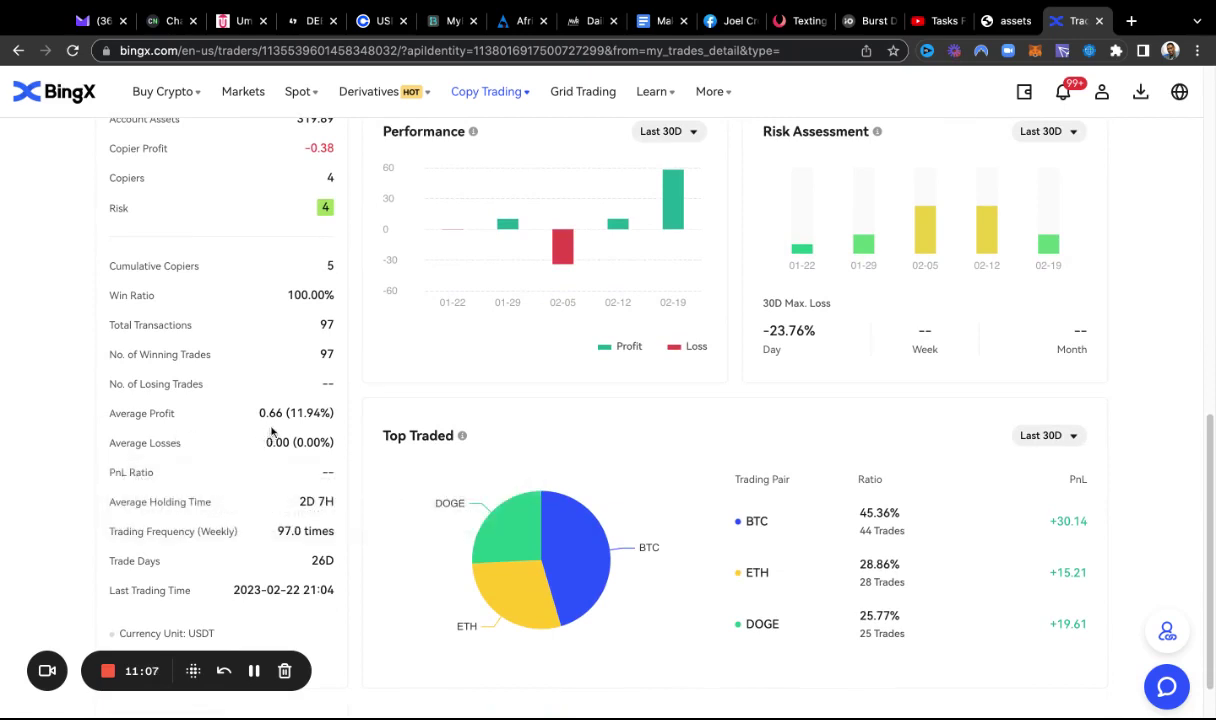
pyautogui.moveTo(276, 425)
pyautogui.scroll(-1, 87, 464)
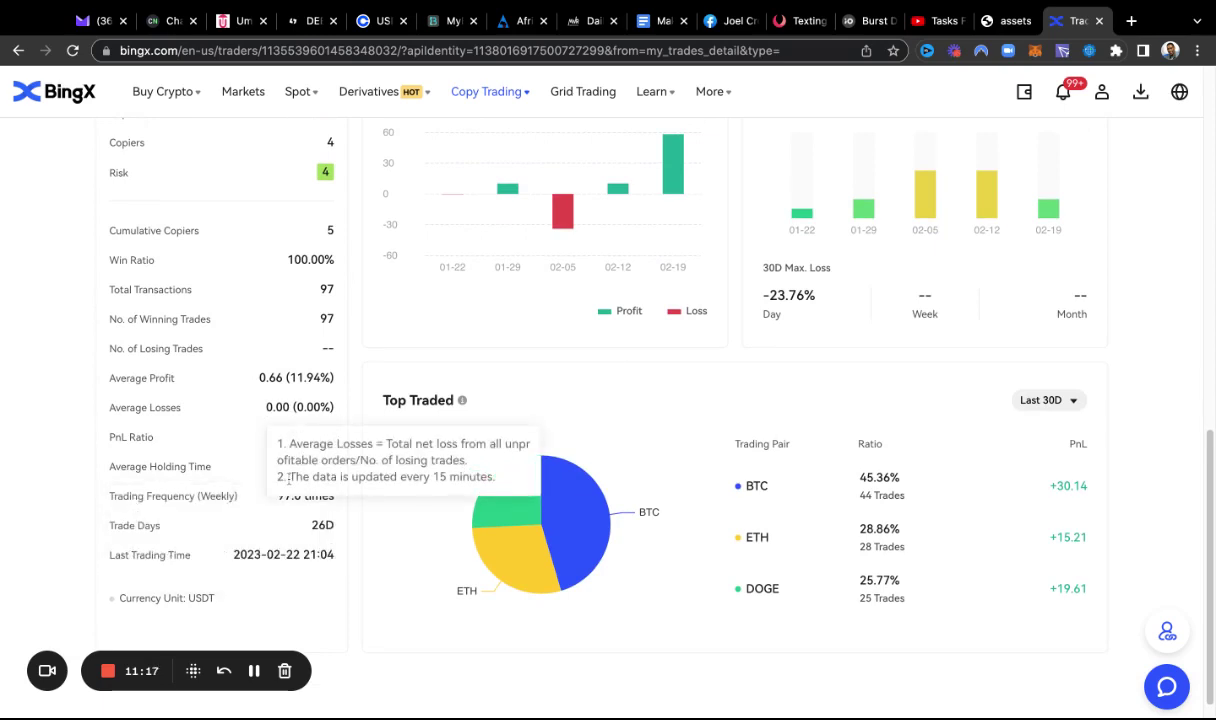
pyautogui.scroll(-1, 160, 489)
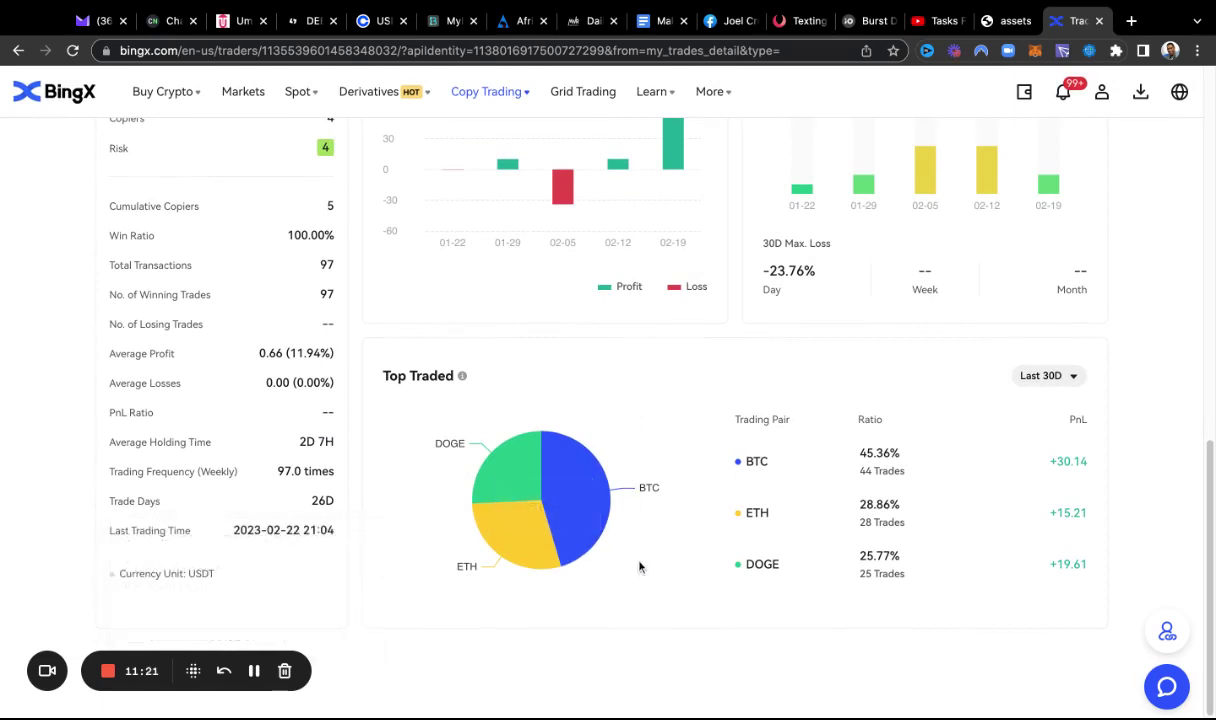
pyautogui.moveTo(527, 524)
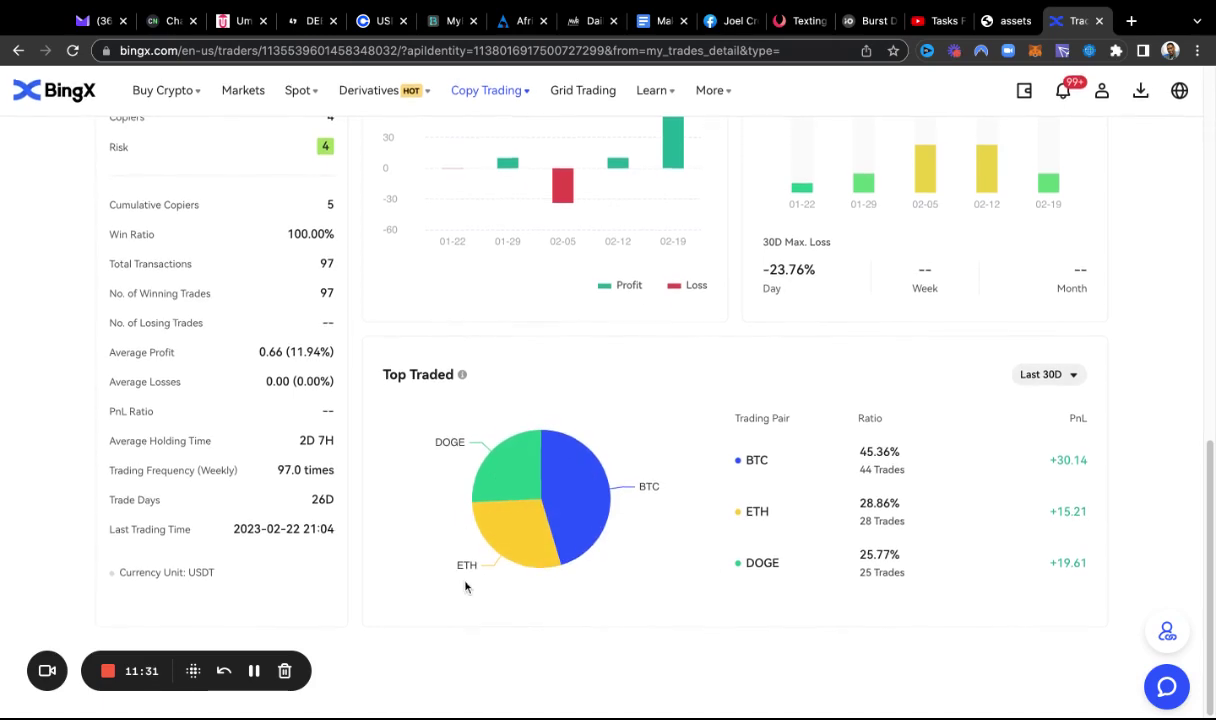
# Scroll back up the trader's profile, checking the explanations of the Data Overview stats.
pyautogui.scroll(3, 545, 545)
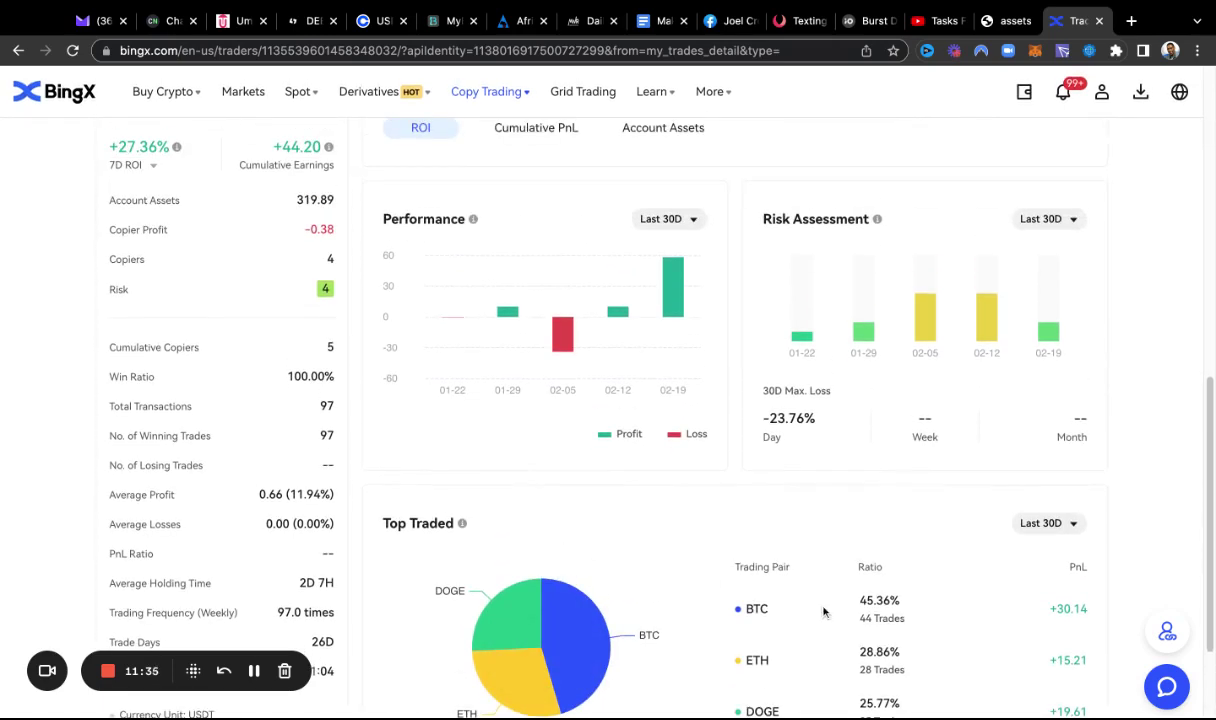
pyautogui.scroll(1, 565, 383)
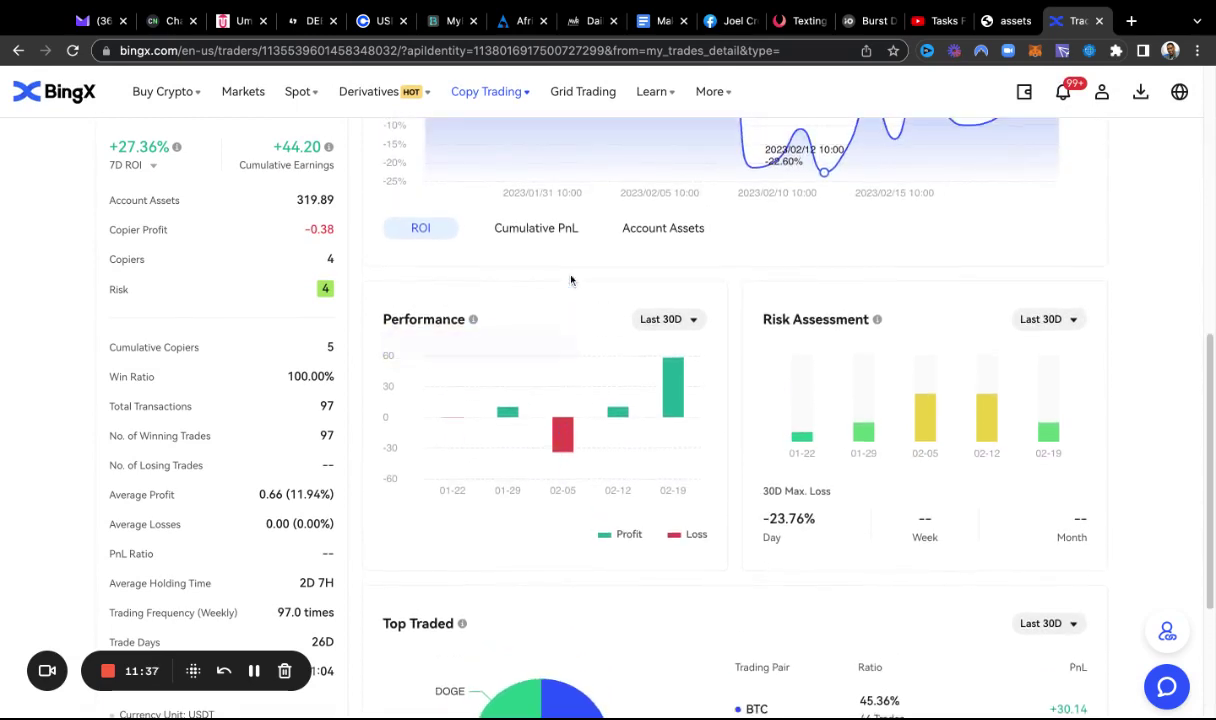
pyautogui.moveTo(676, 367)
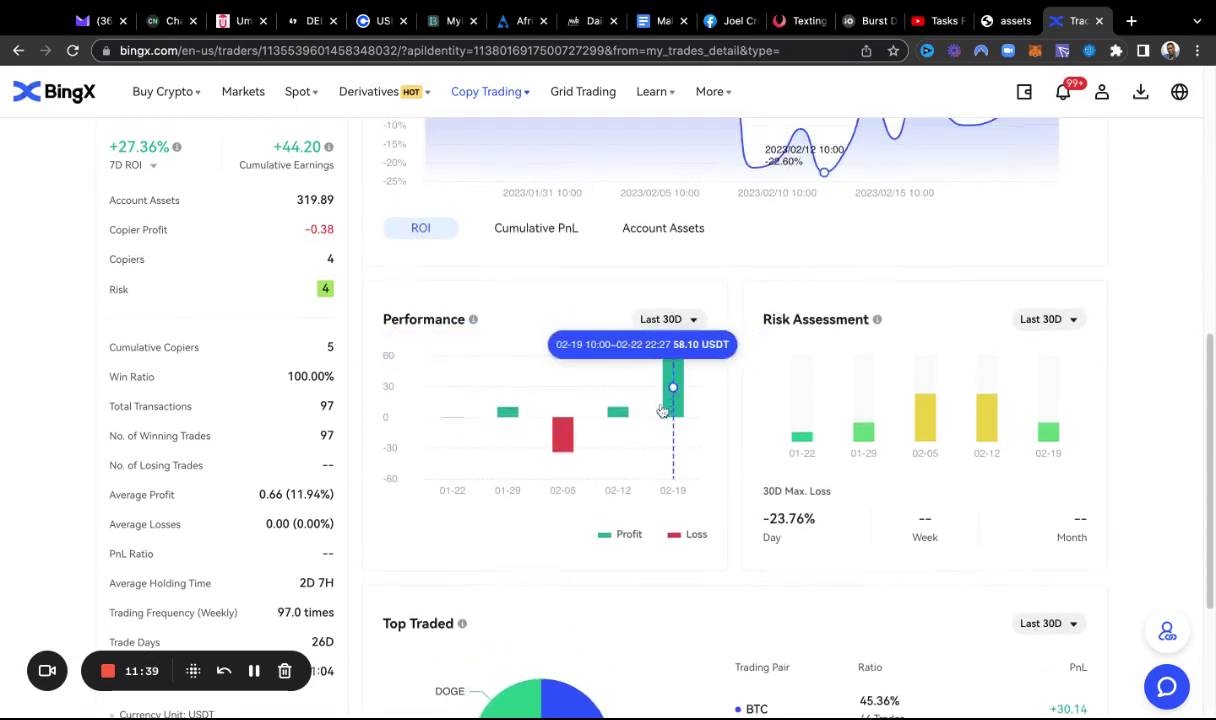
pyautogui.moveTo(595, 405)
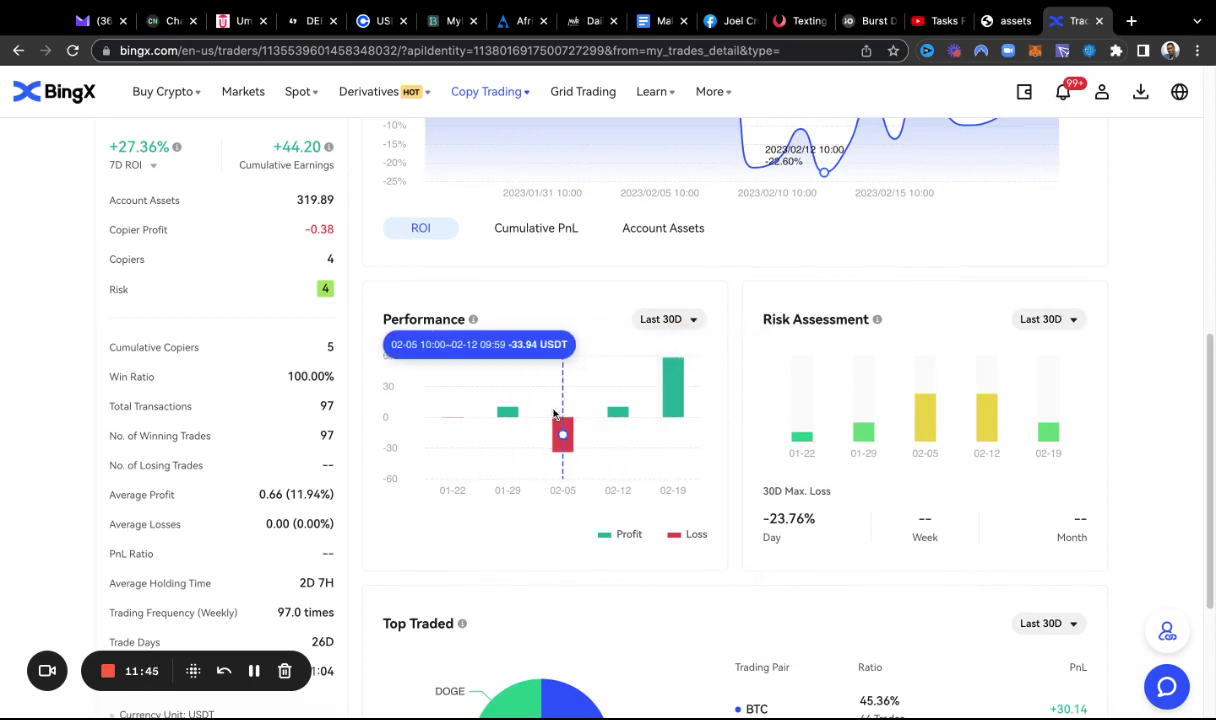
pyautogui.moveTo(514, 418)
pyautogui.moveTo(613, 427)
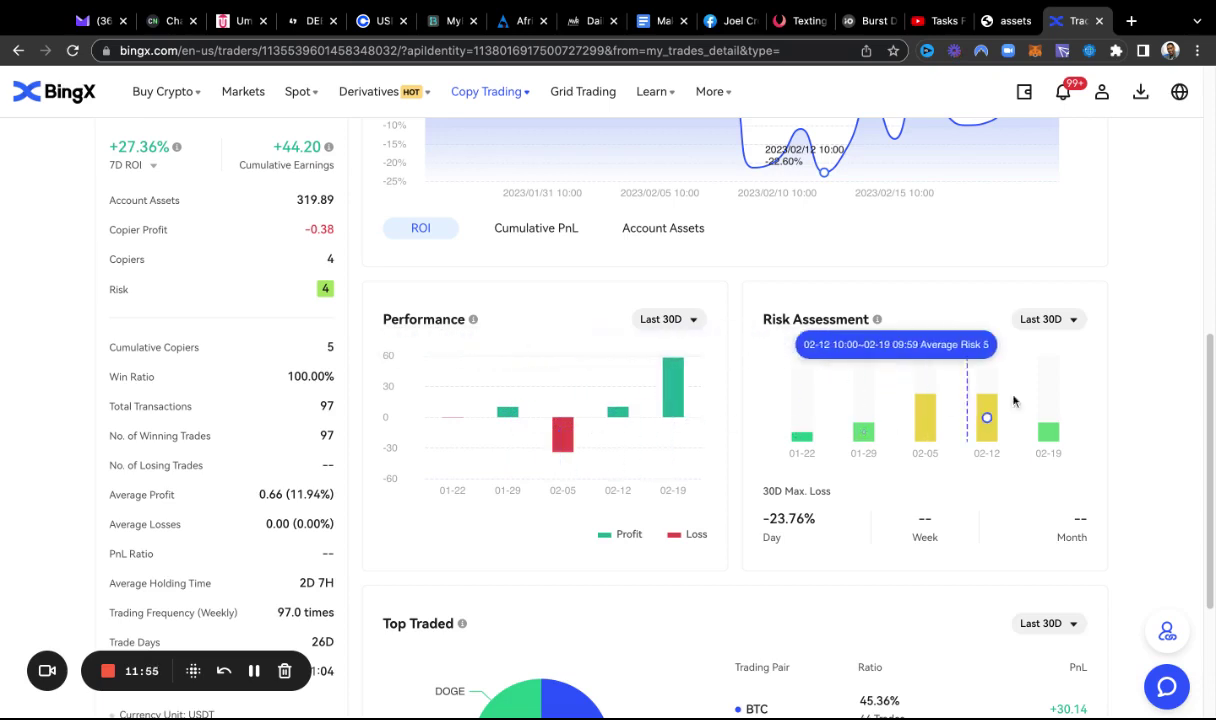
pyautogui.moveTo(1076, 404)
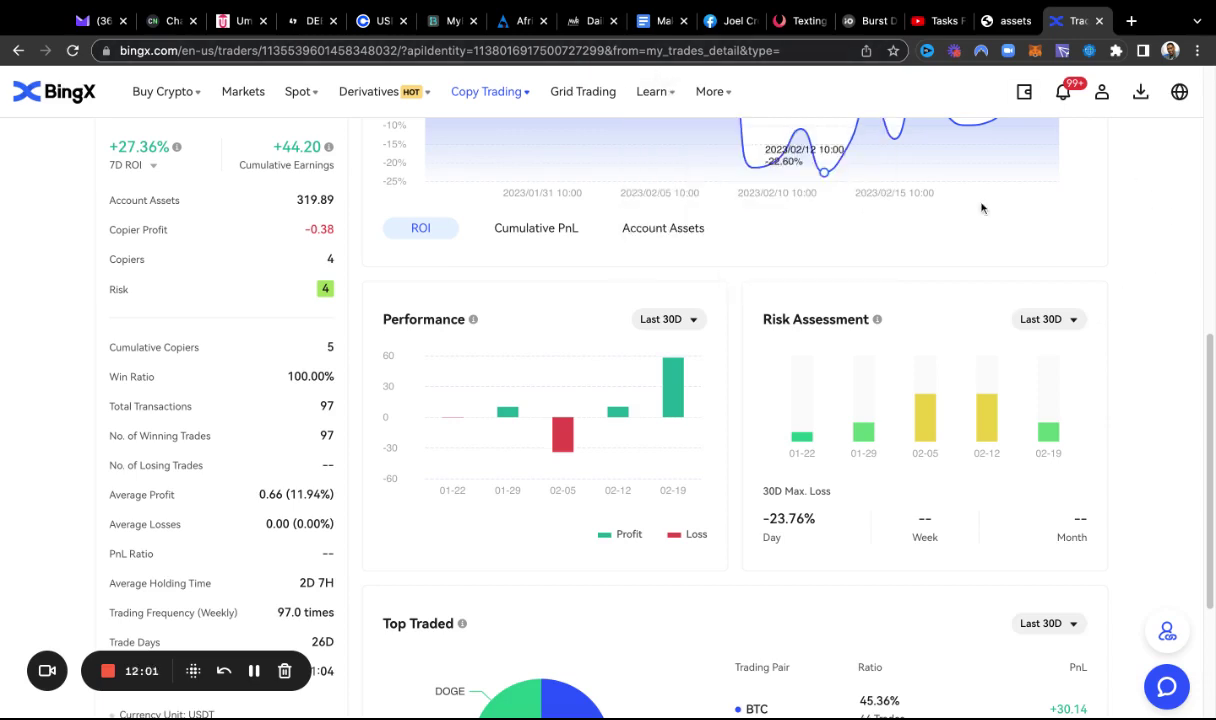
pyautogui.scroll(1, 981, 208)
pyautogui.scroll(1, 981, 208)
pyautogui.moveTo(958, 321)
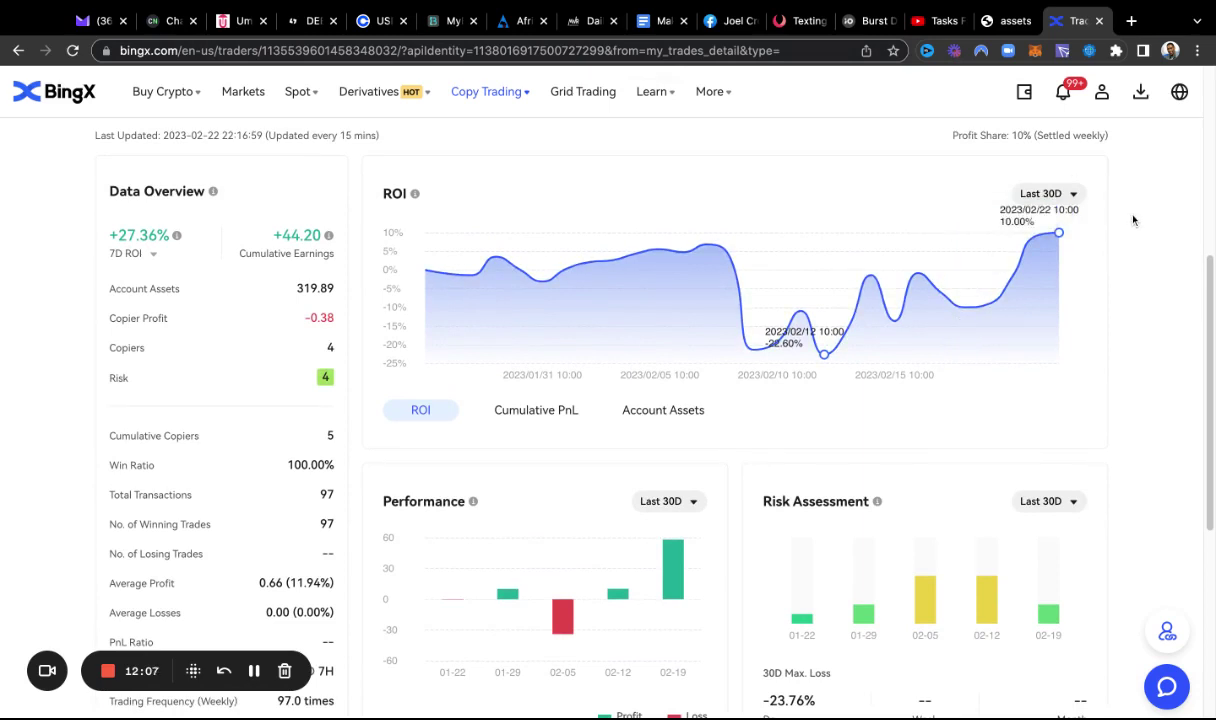
# Return to the top of Stats > Trading Data to view the 30-day ROI chart.
pyautogui.scroll(1, 1133, 220)
pyautogui.scroll(1, 1011, 150)
pyautogui.scroll(1, 1011, 150)
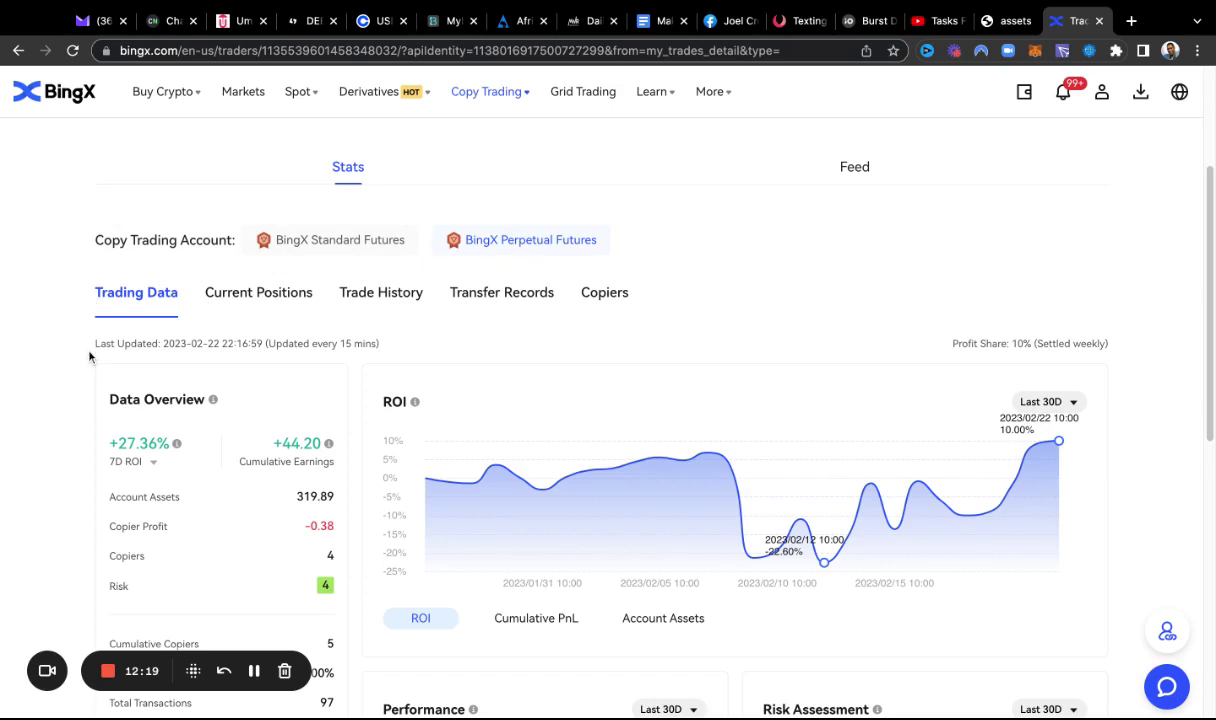
pyautogui.scroll(-1, 89, 356)
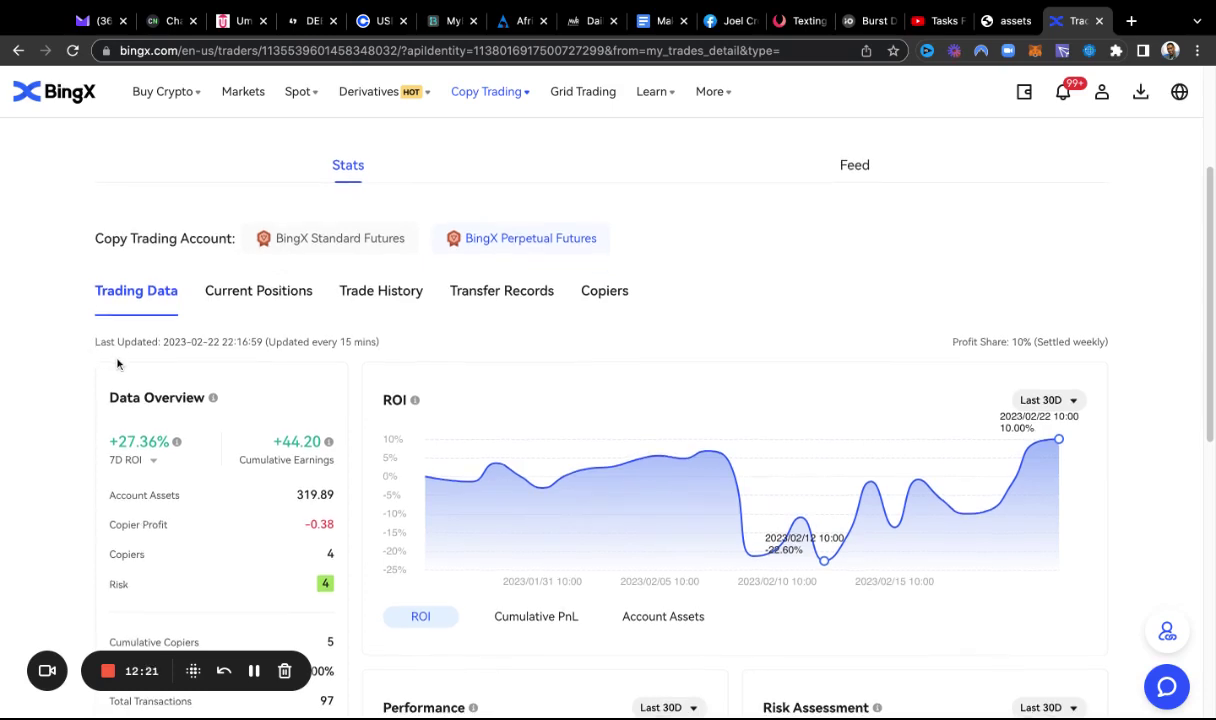
pyautogui.scroll(-2, 174, 497)
pyautogui.scroll(2, 170, 497)
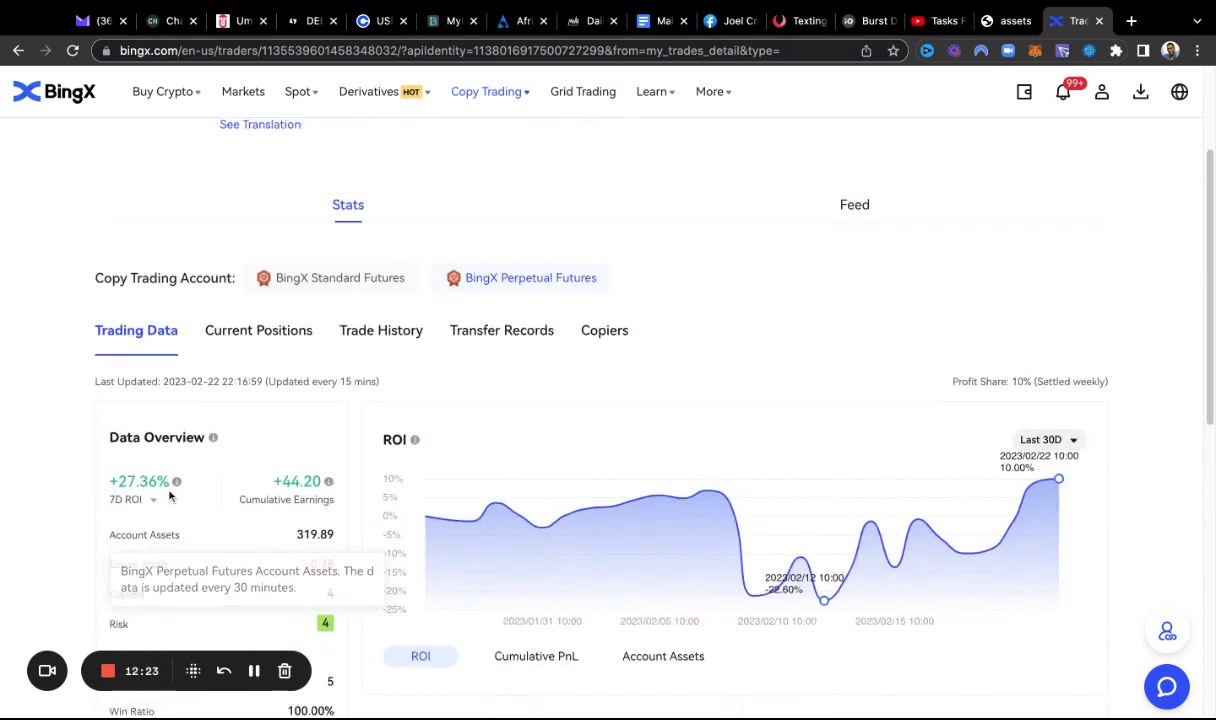
pyautogui.scroll(1, 170, 495)
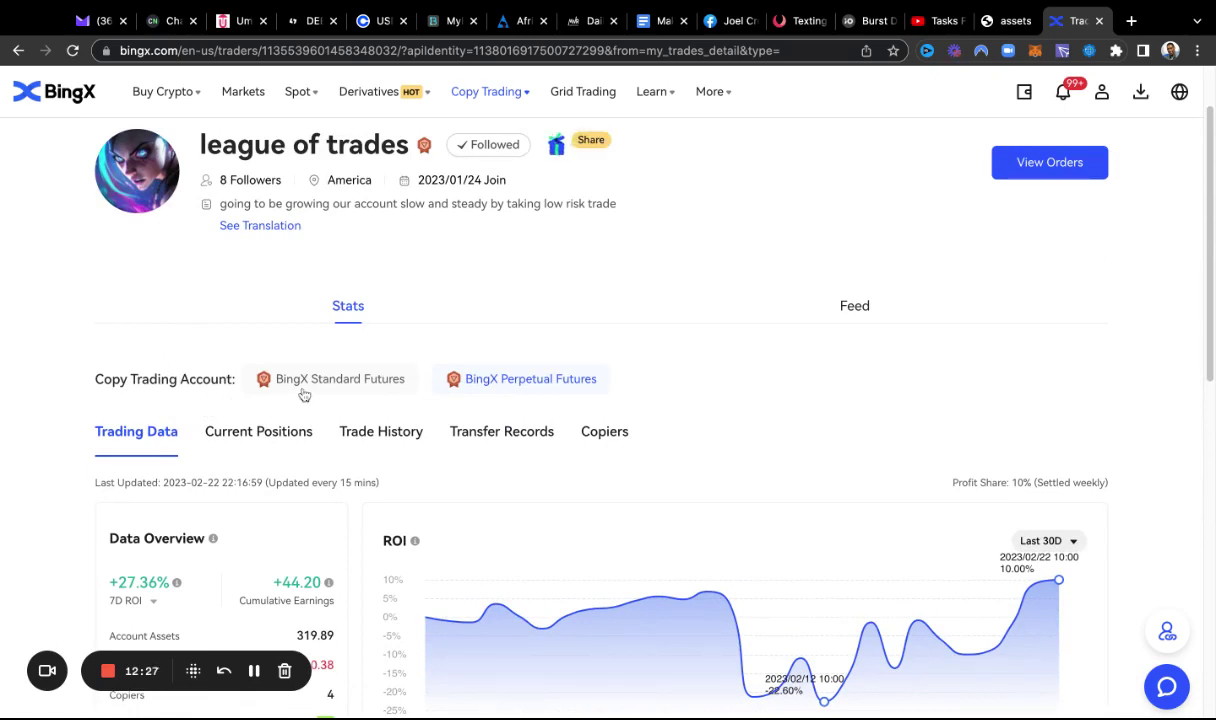
# Review the trader's five Current Positions and their 1.74X–2.35X long/short ratio.
pyautogui.click(228, 433)
pyautogui.scroll(-2, 77, 578)
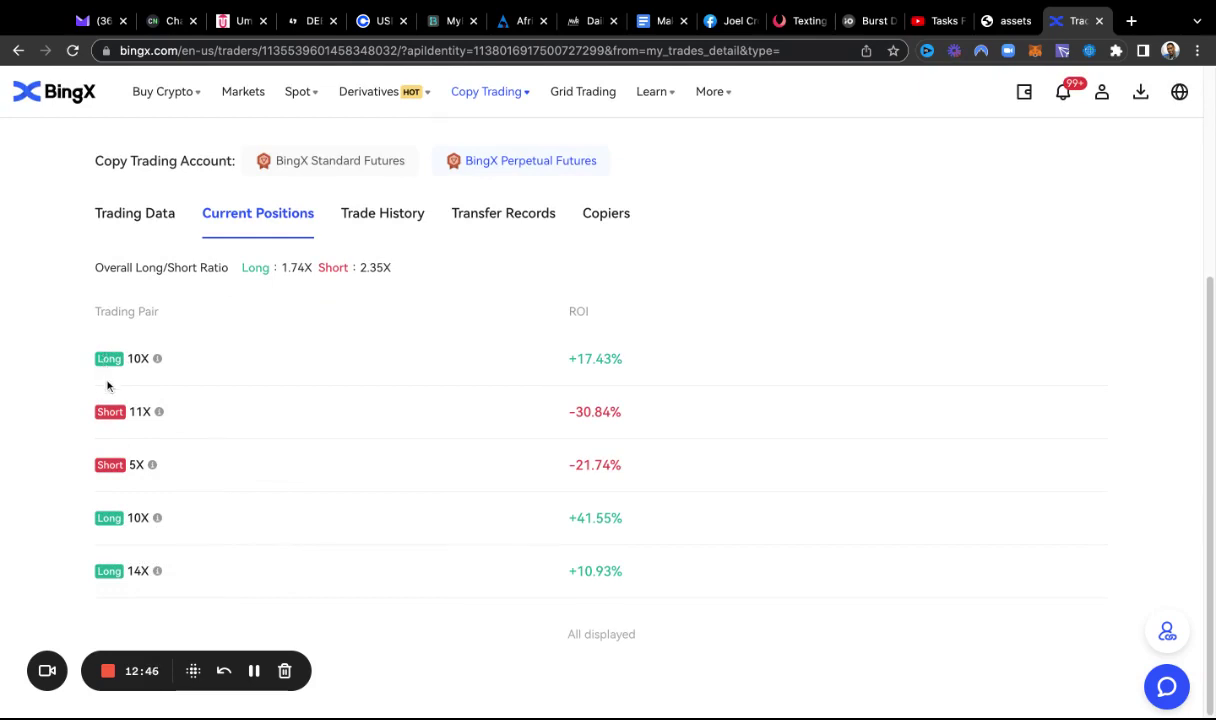
pyautogui.scroll(1, 111, 403)
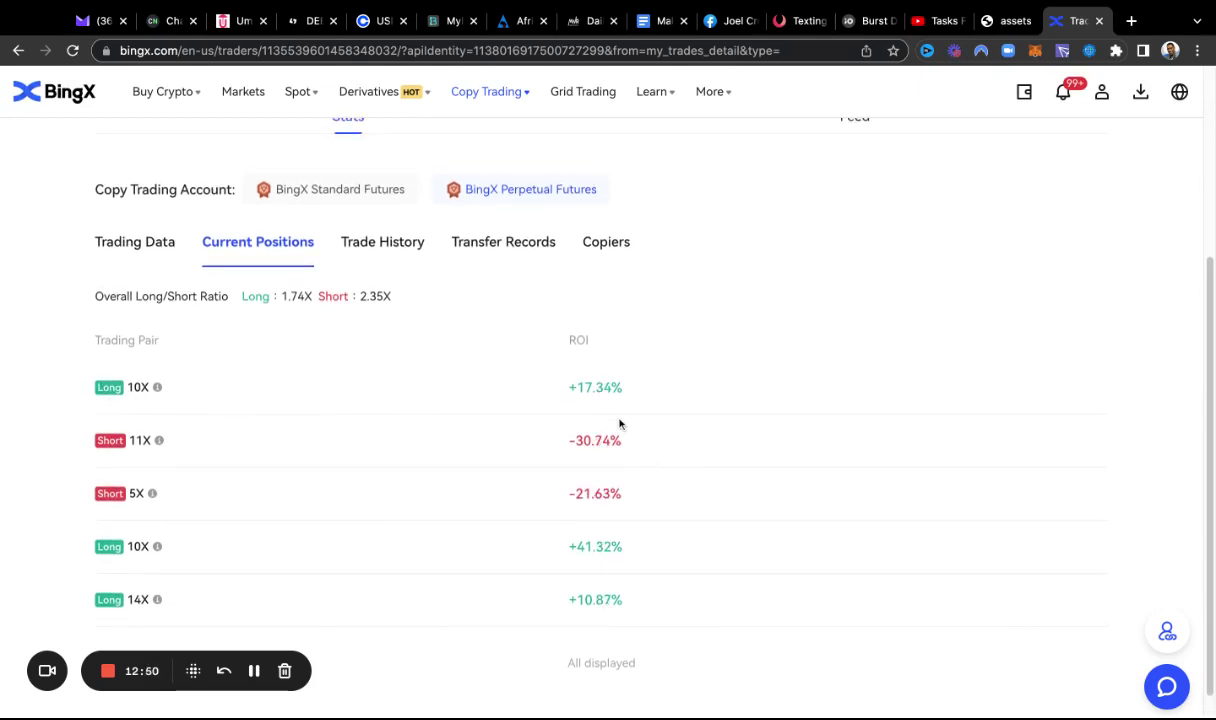
pyautogui.scroll(-1, 620, 416)
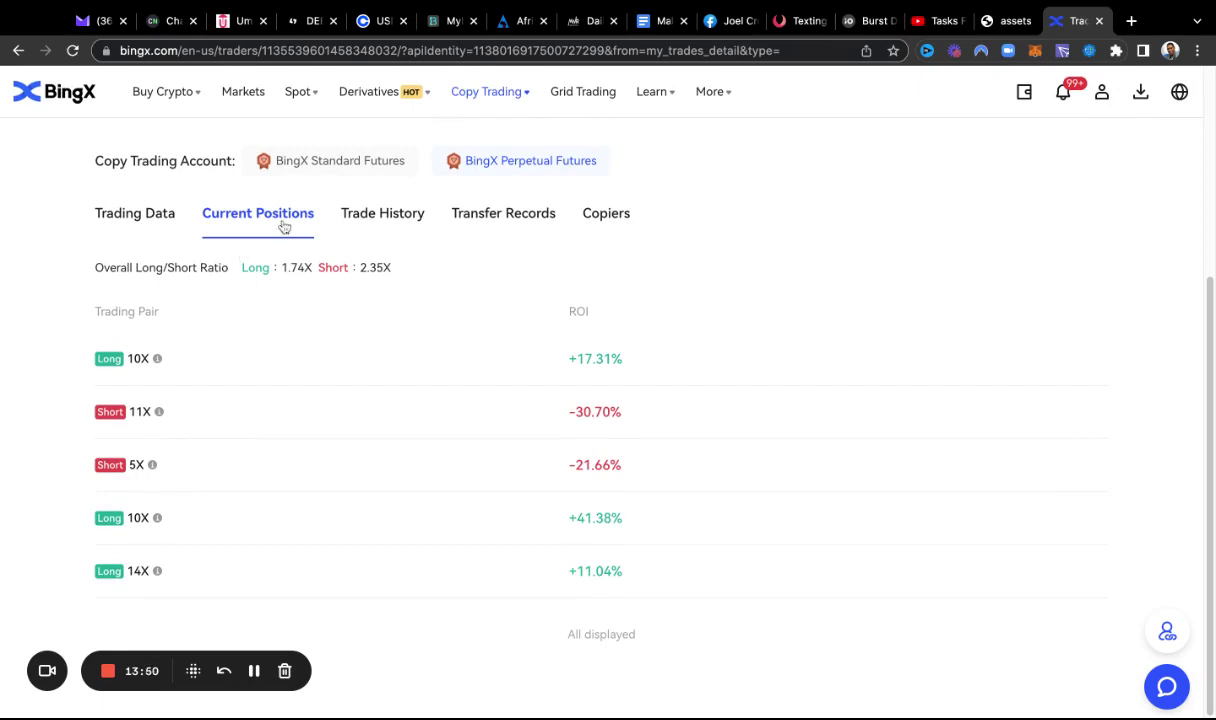
# Review the trader's closed 10X trades, e.g. ETH/USDT at +21.15% and BTC/USDT at +46.45% ROI.
pyautogui.click(382, 213)
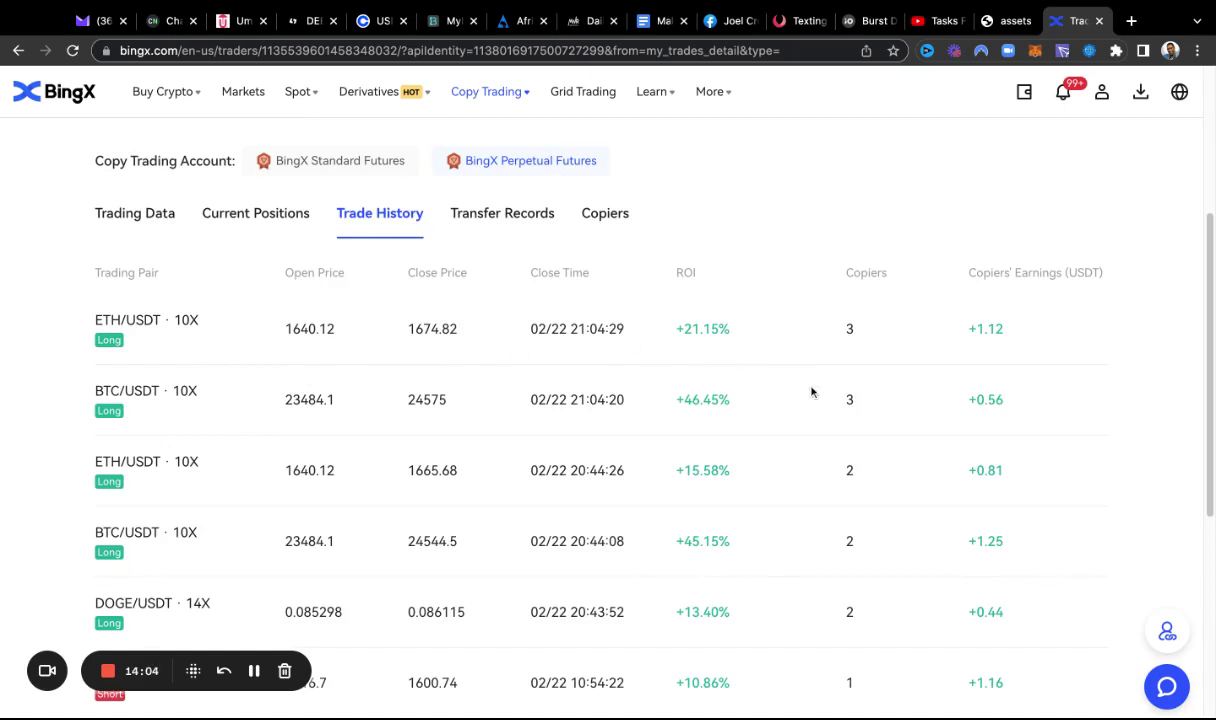
pyautogui.scroll(-3, 810, 426)
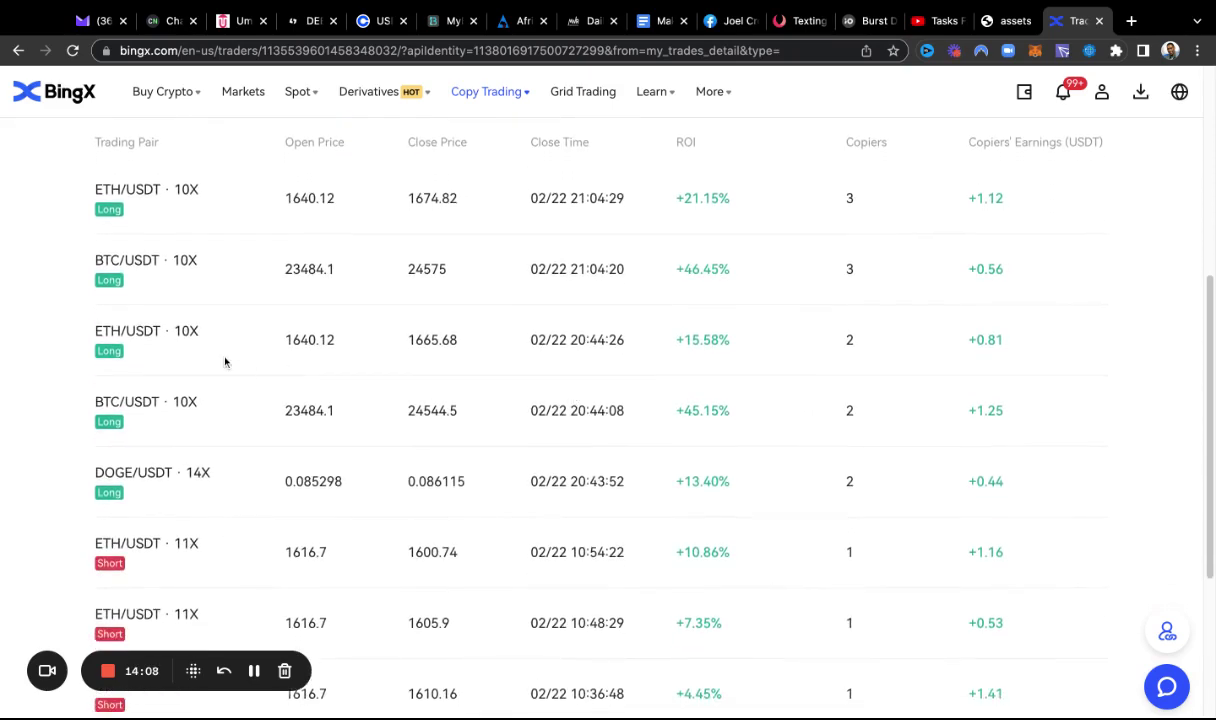
pyautogui.scroll(2, 113, 268)
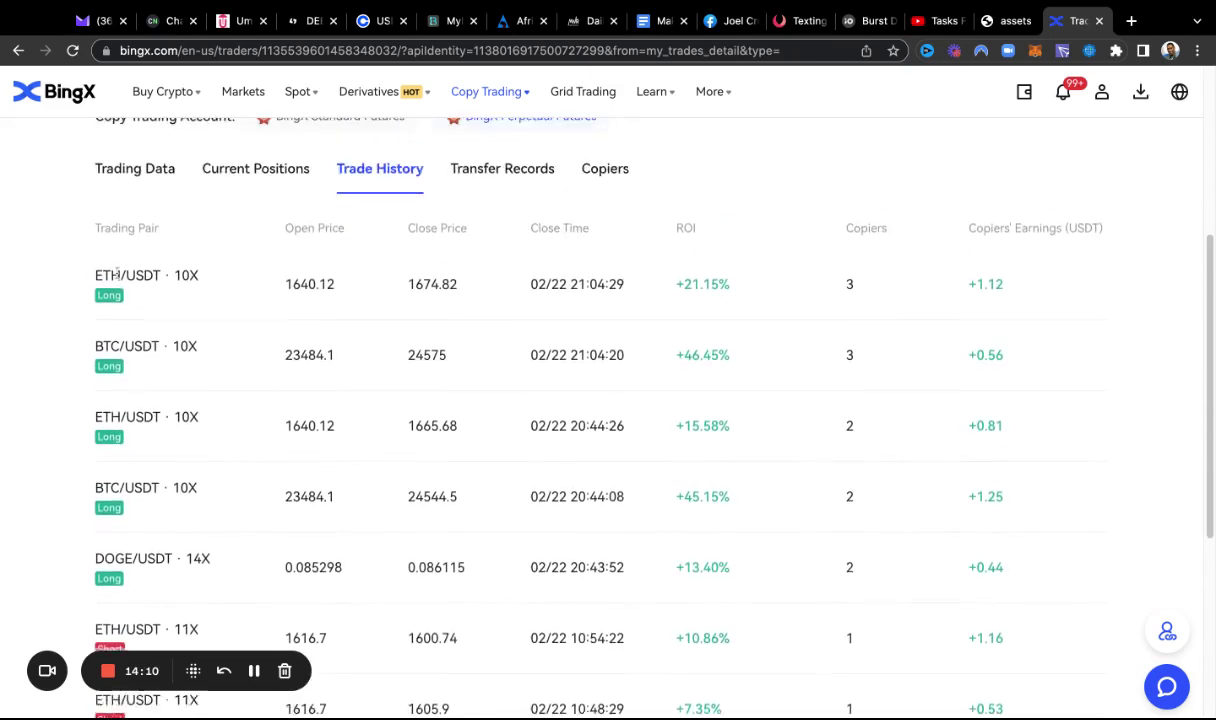
pyautogui.scroll(2, 117, 272)
pyautogui.scroll(-2, 737, 362)
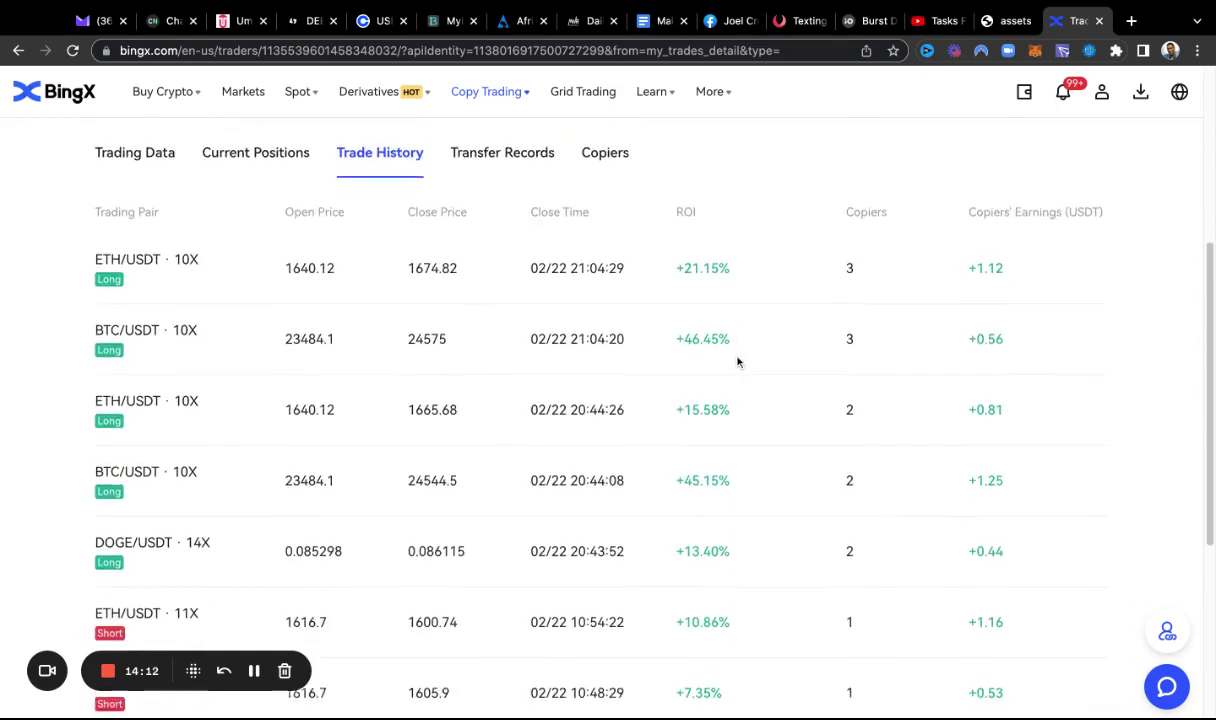
pyautogui.scroll(-6, 737, 362)
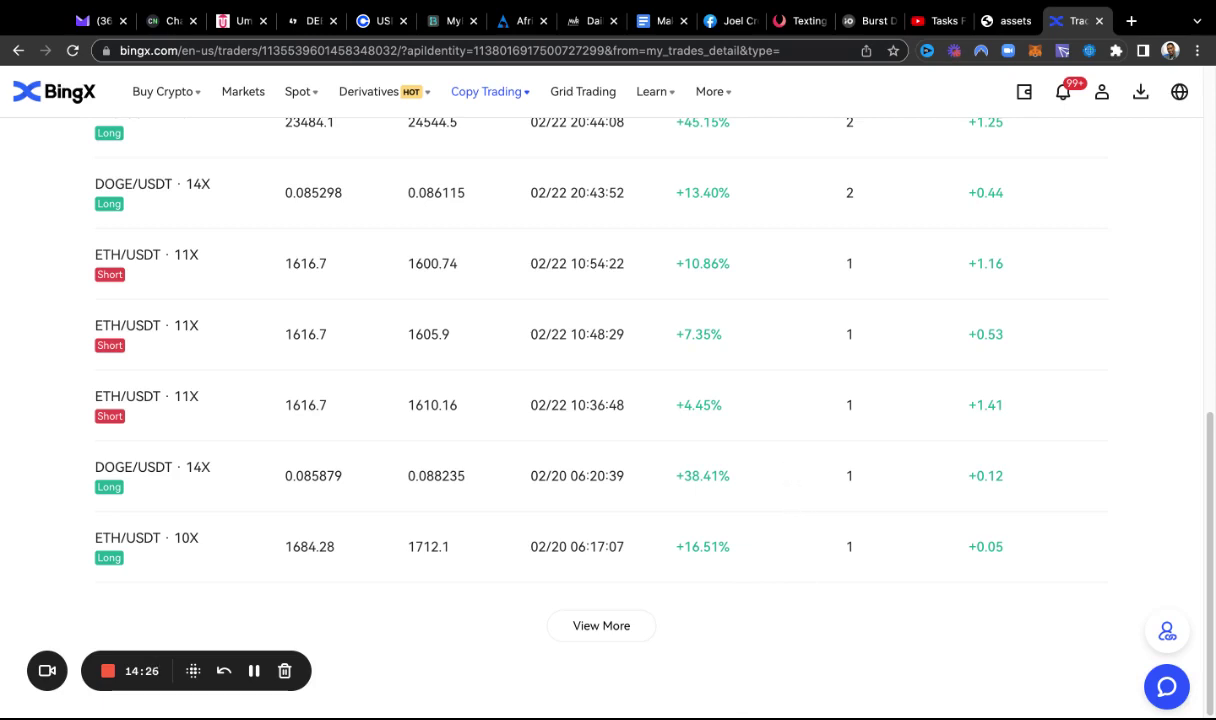
pyautogui.scroll(1, 620, 400)
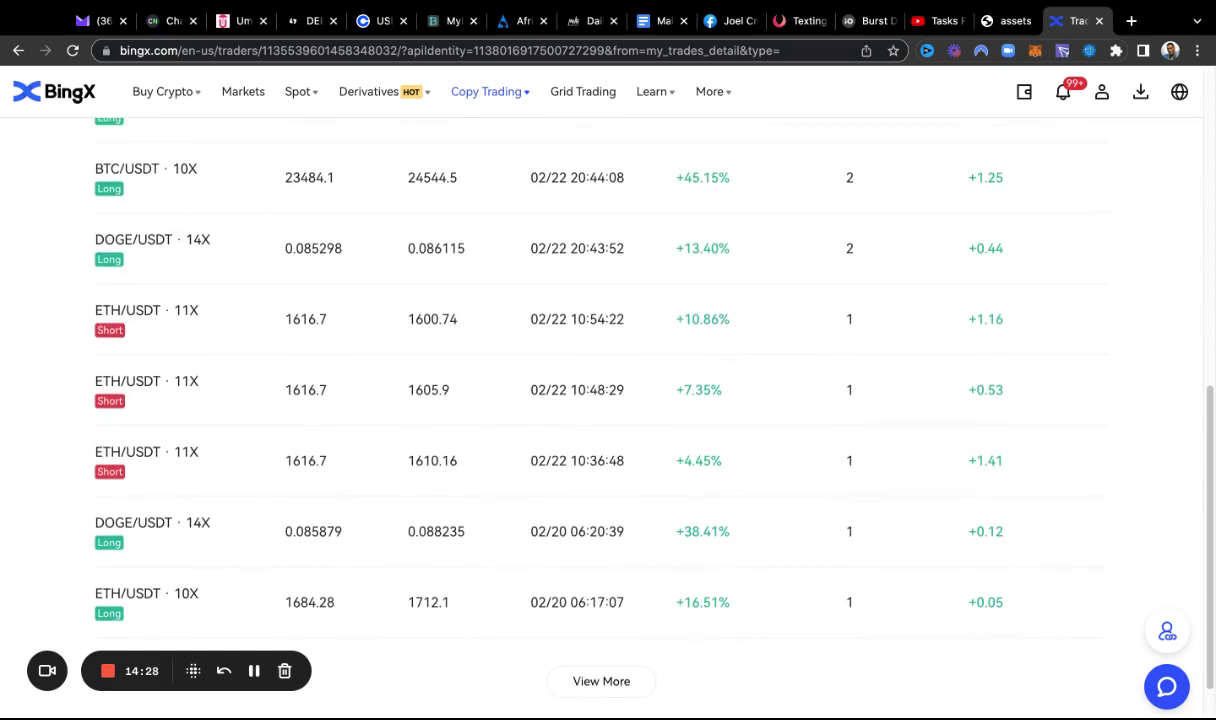
pyautogui.scroll(1, 620, 400)
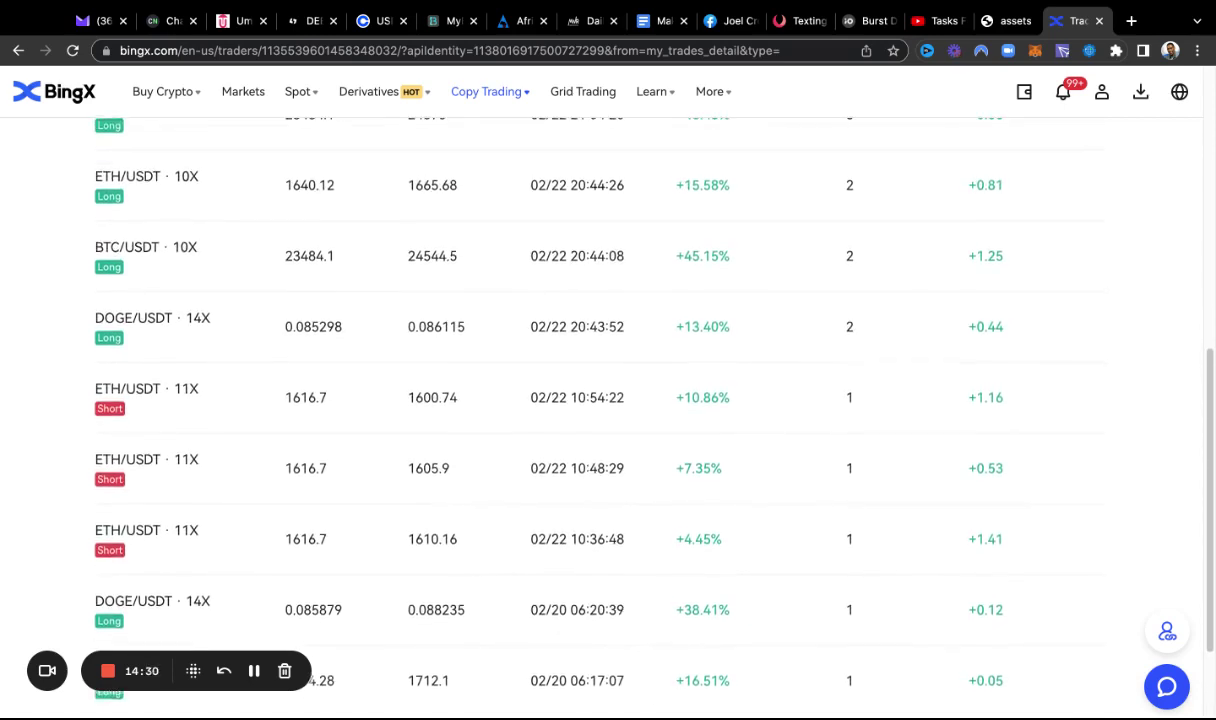
pyautogui.scroll(1, 620, 400)
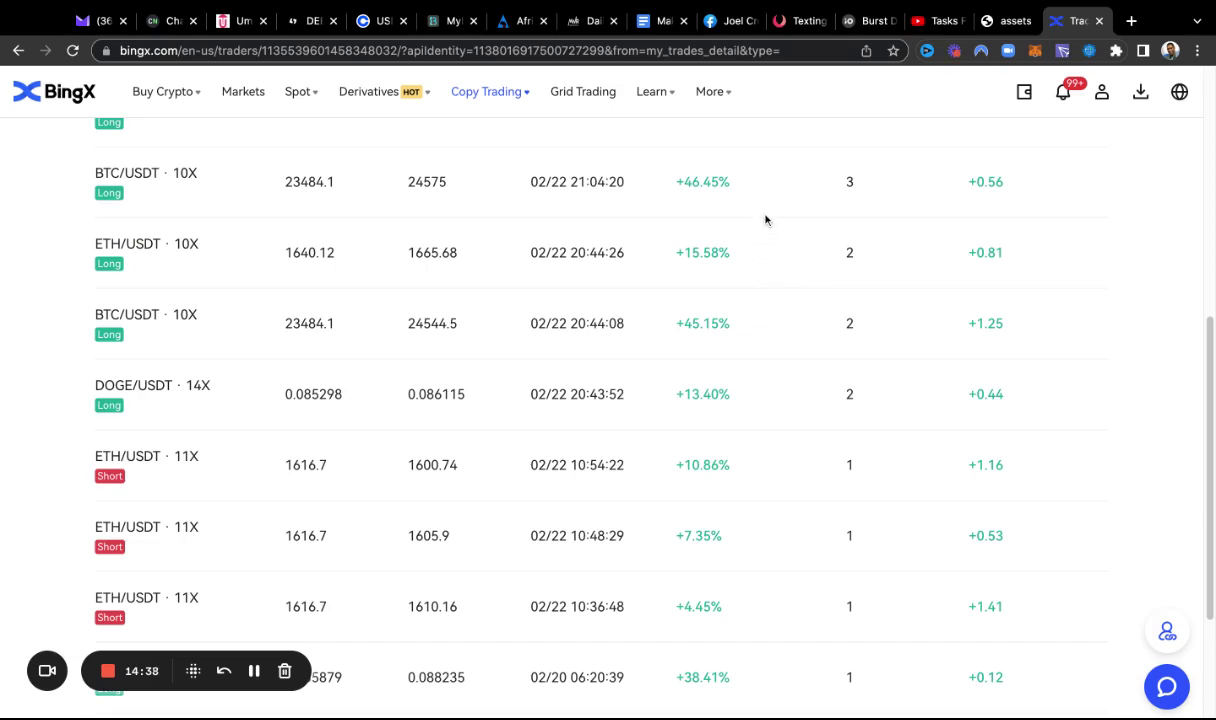
pyautogui.scroll(4, 765, 220)
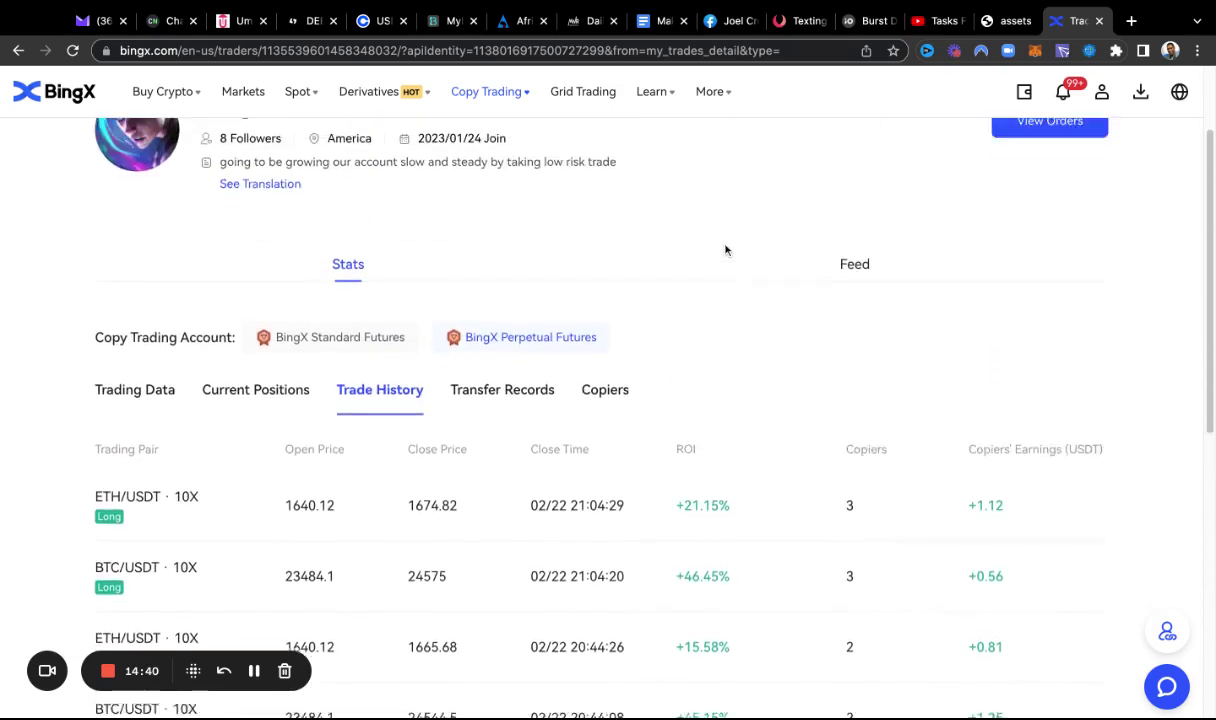
pyautogui.scroll(-7, 720, 255)
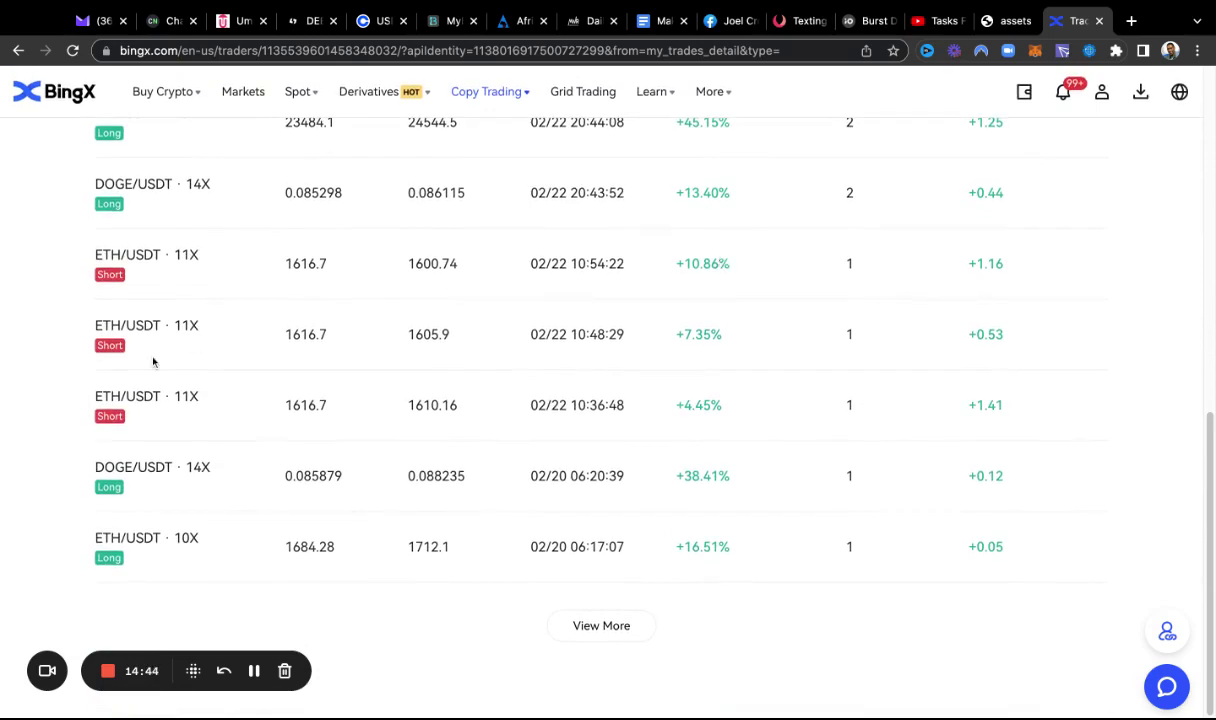
pyautogui.scroll(6, 152, 201)
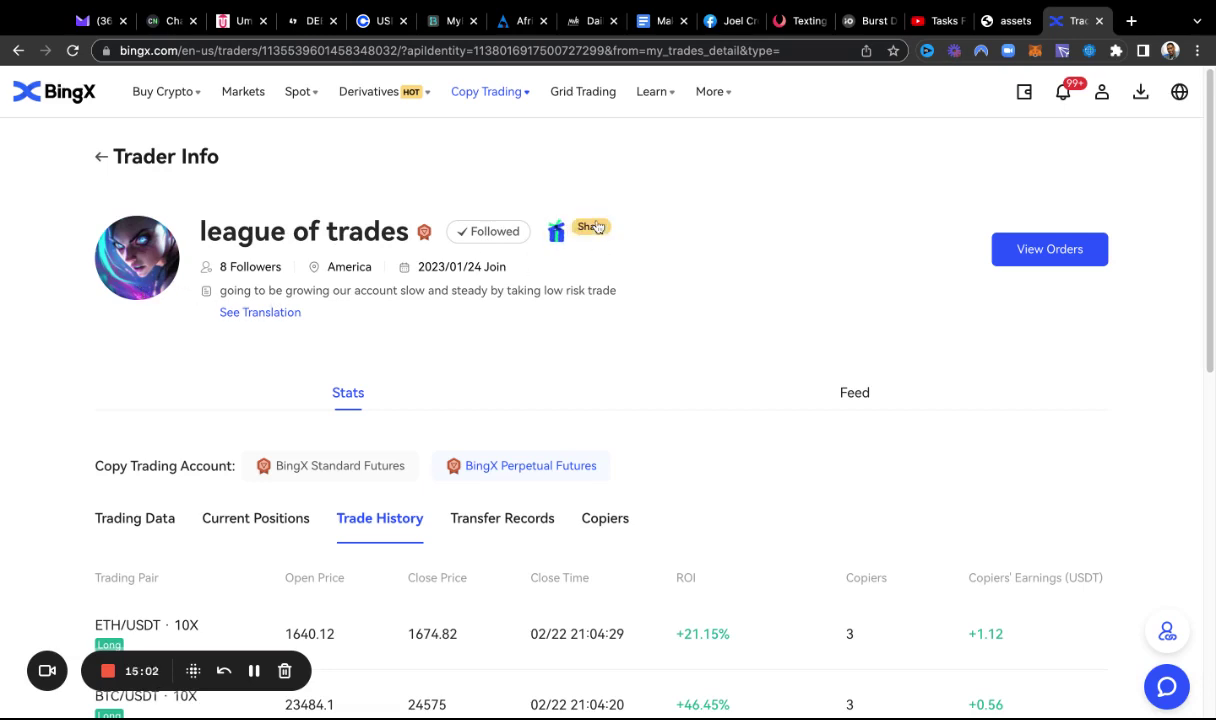
pyautogui.click(592, 227)
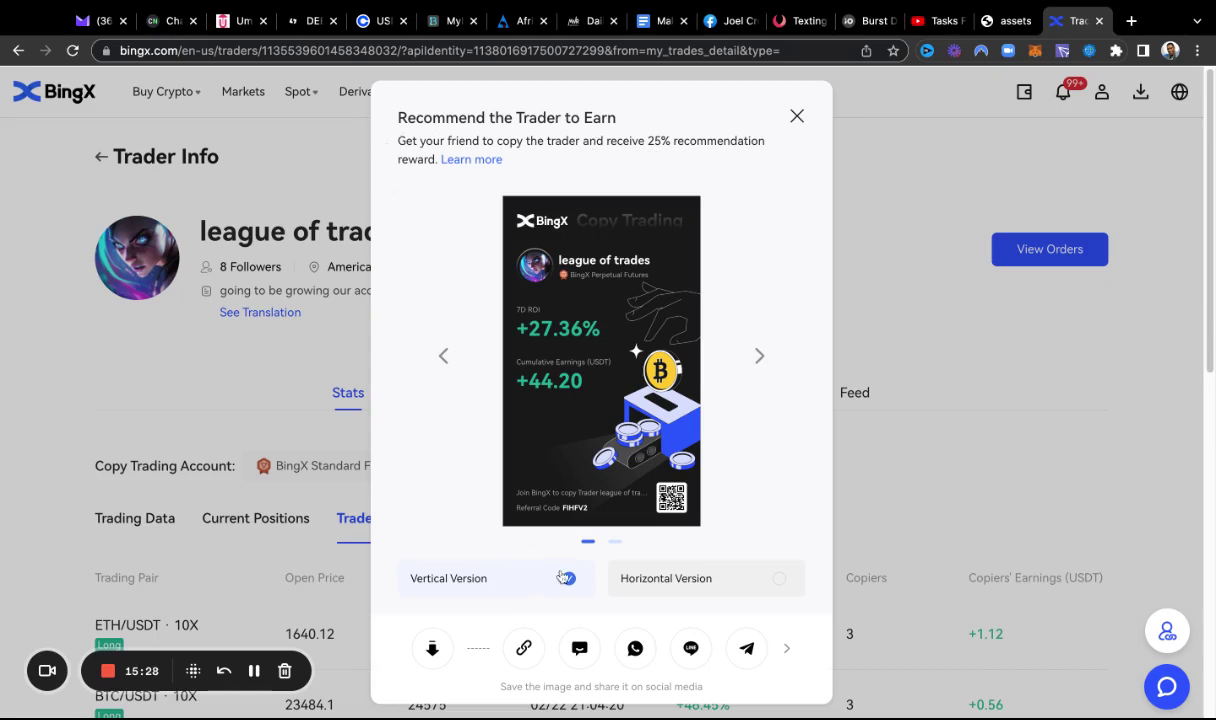
pyautogui.scroll(-3, 562, 577)
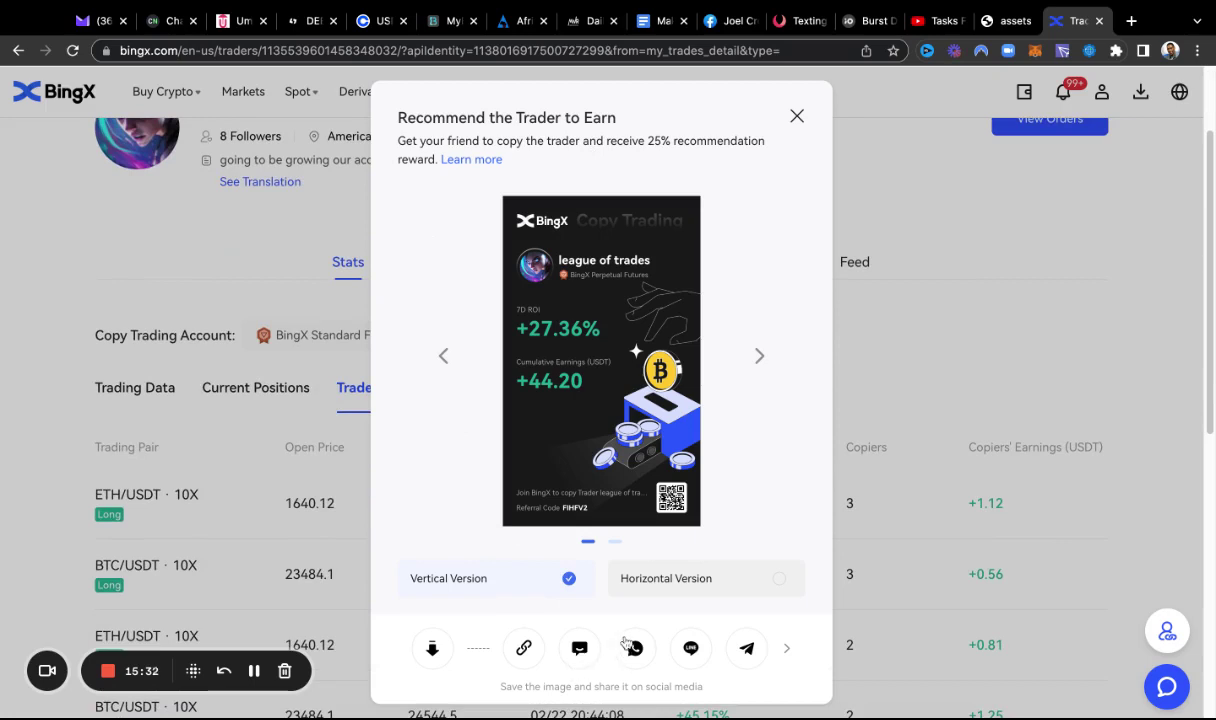
pyautogui.click(797, 118)
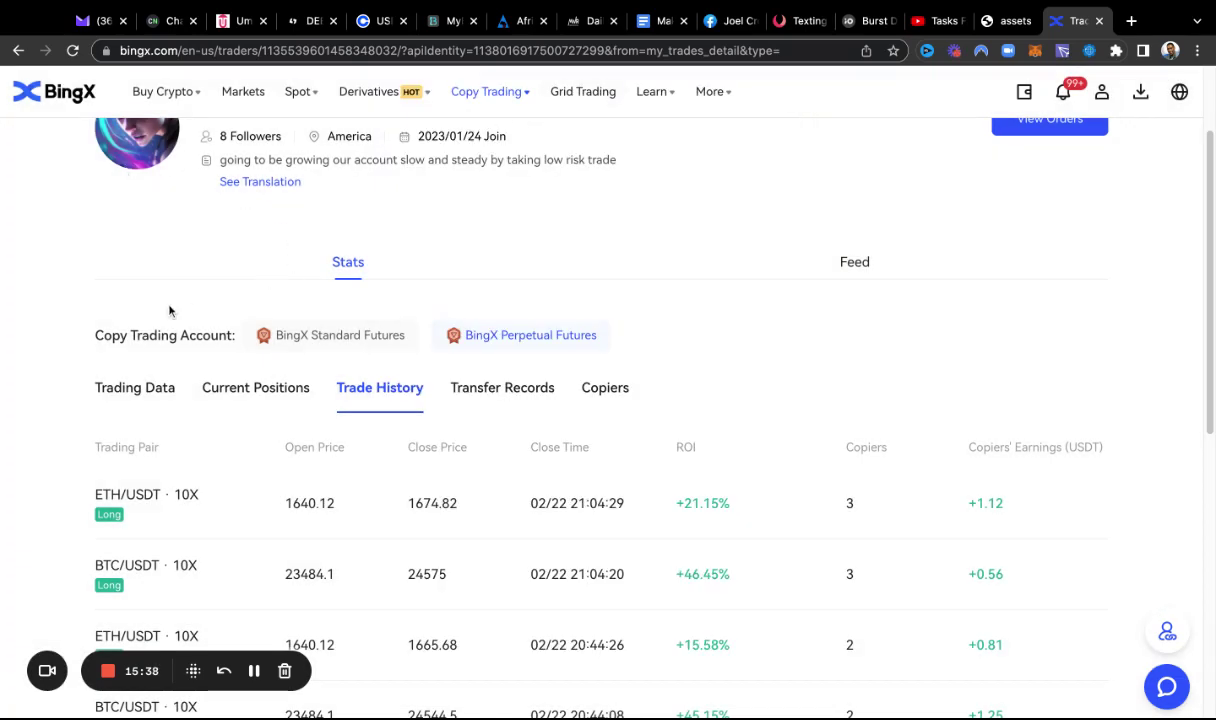
pyautogui.scroll(-2, 169, 311)
pyautogui.scroll(2, 169, 311)
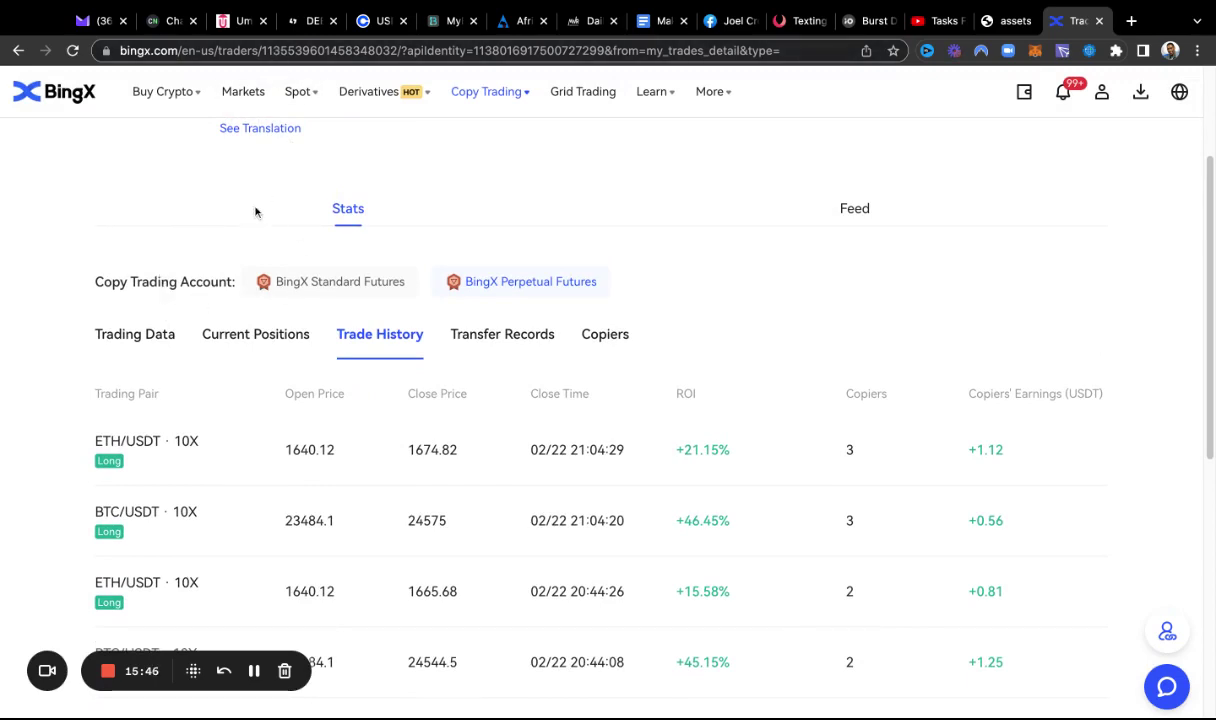
pyautogui.scroll(3, 255, 210)
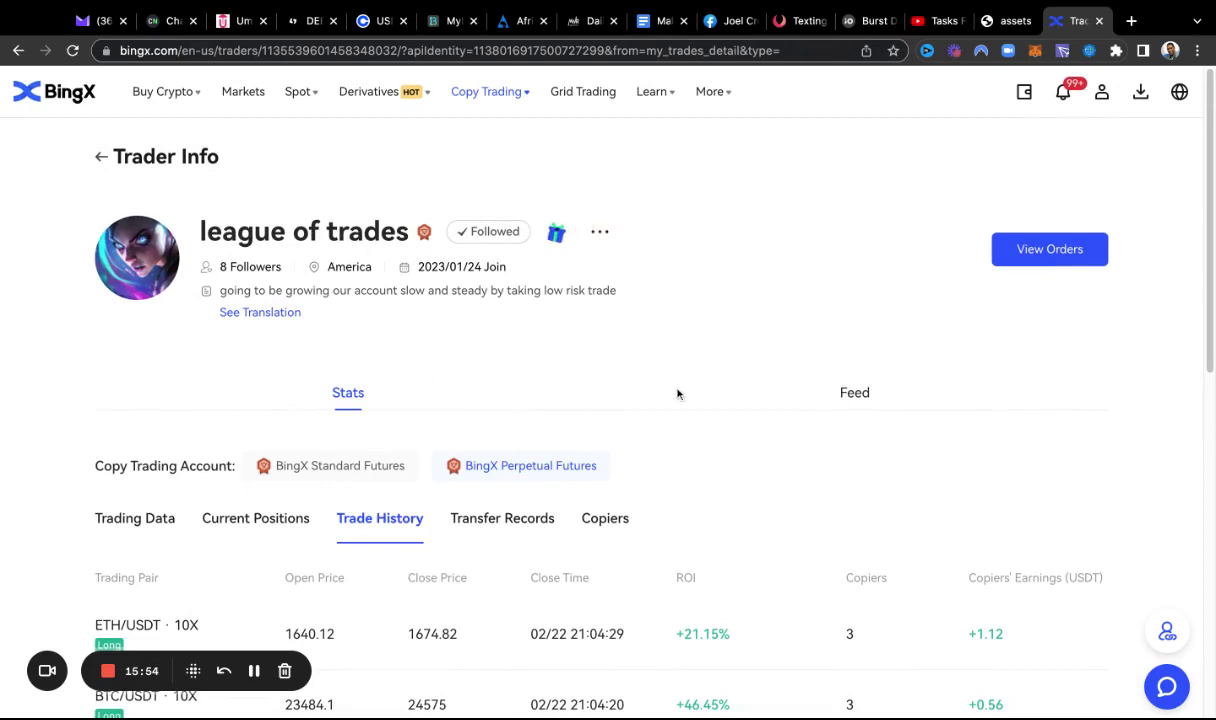
# Browse the league of trades Feed posts touting a 100% win rate and their like counts.
pyautogui.click(851, 394)
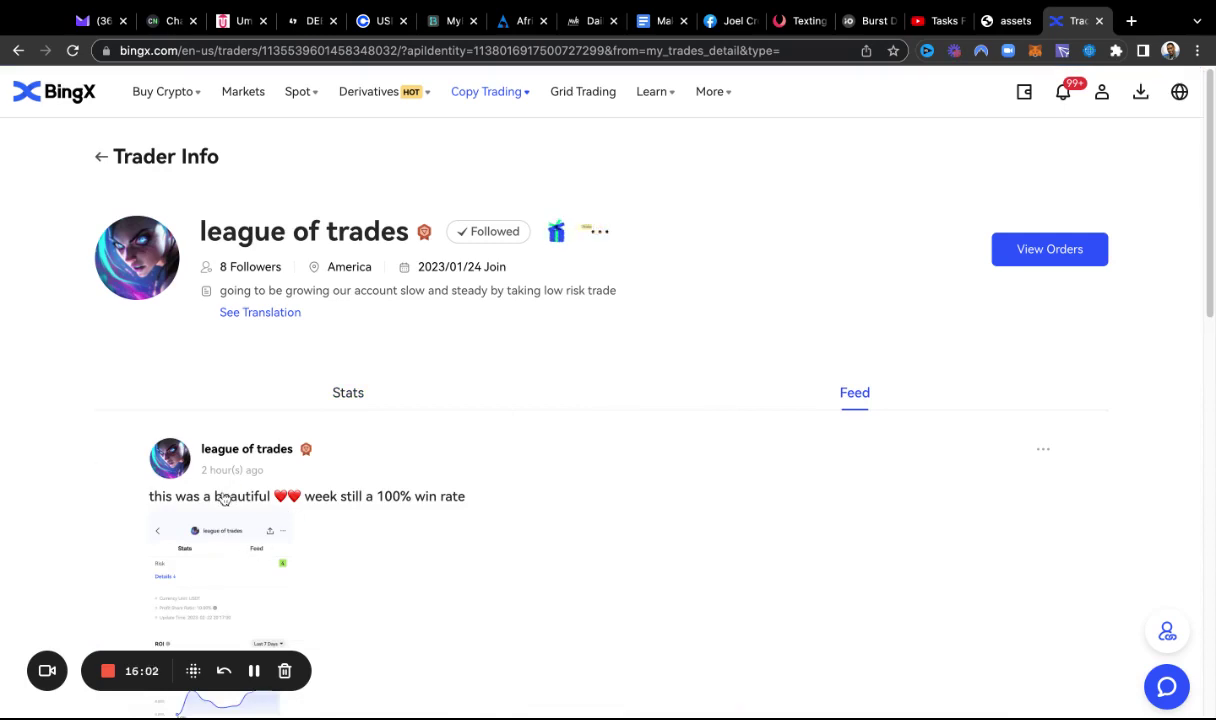
pyautogui.scroll(-1, 214, 474)
pyautogui.scroll(-4, 224, 498)
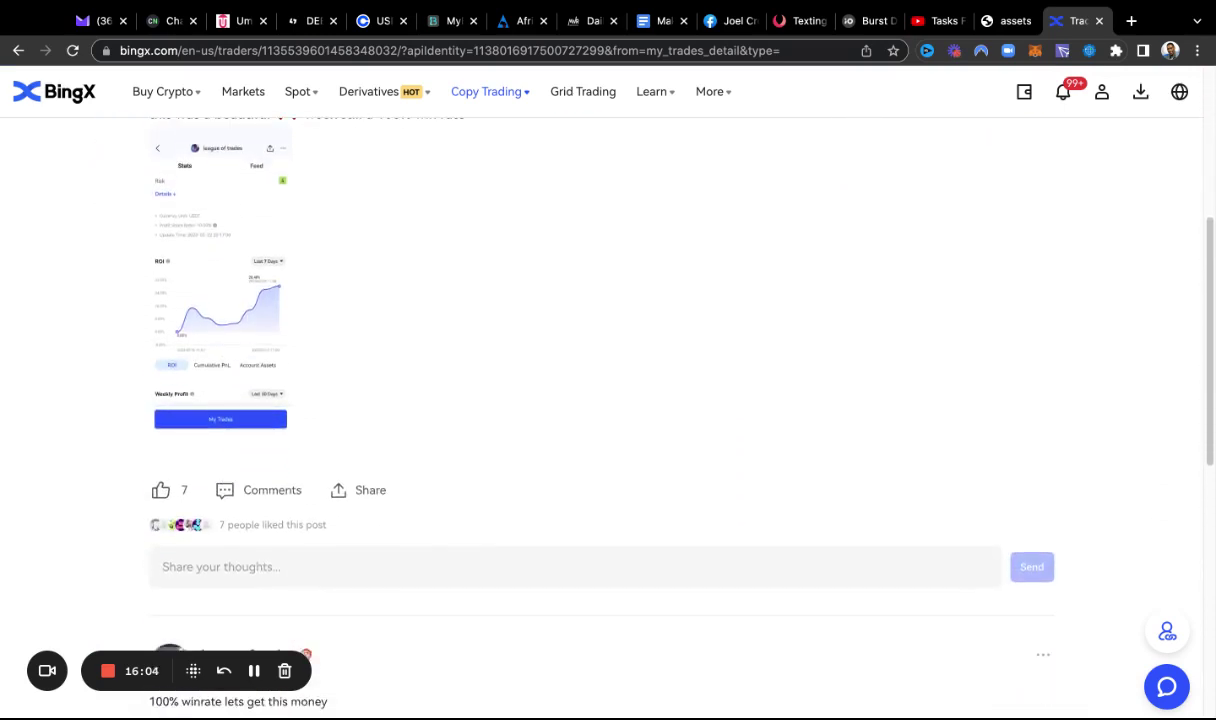
pyautogui.scroll(-5, 608, 400)
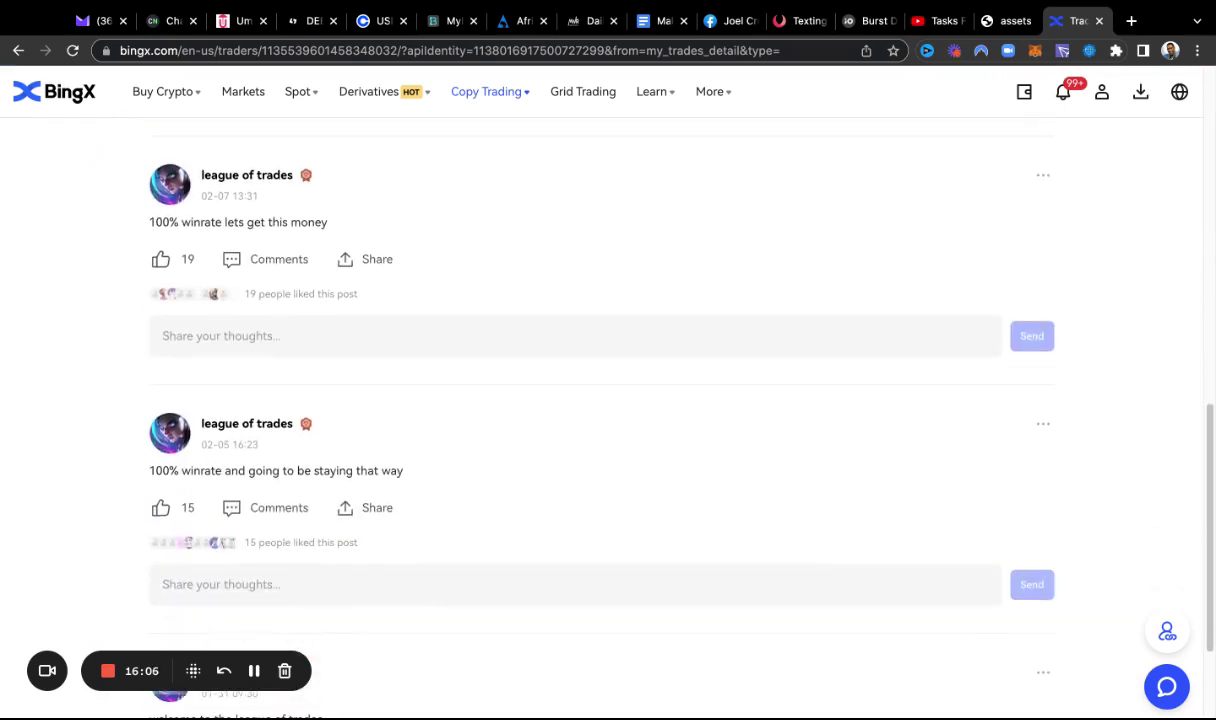
pyautogui.scroll(-2, 608, 400)
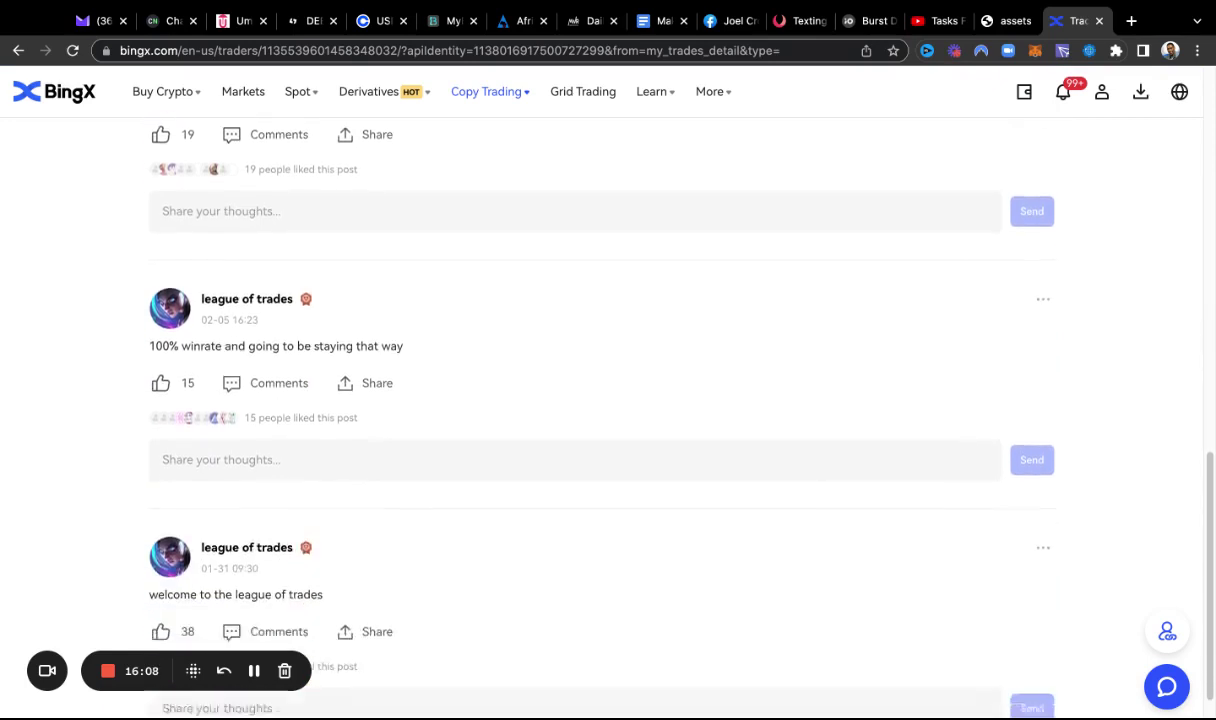
pyautogui.scroll(10, 608, 400)
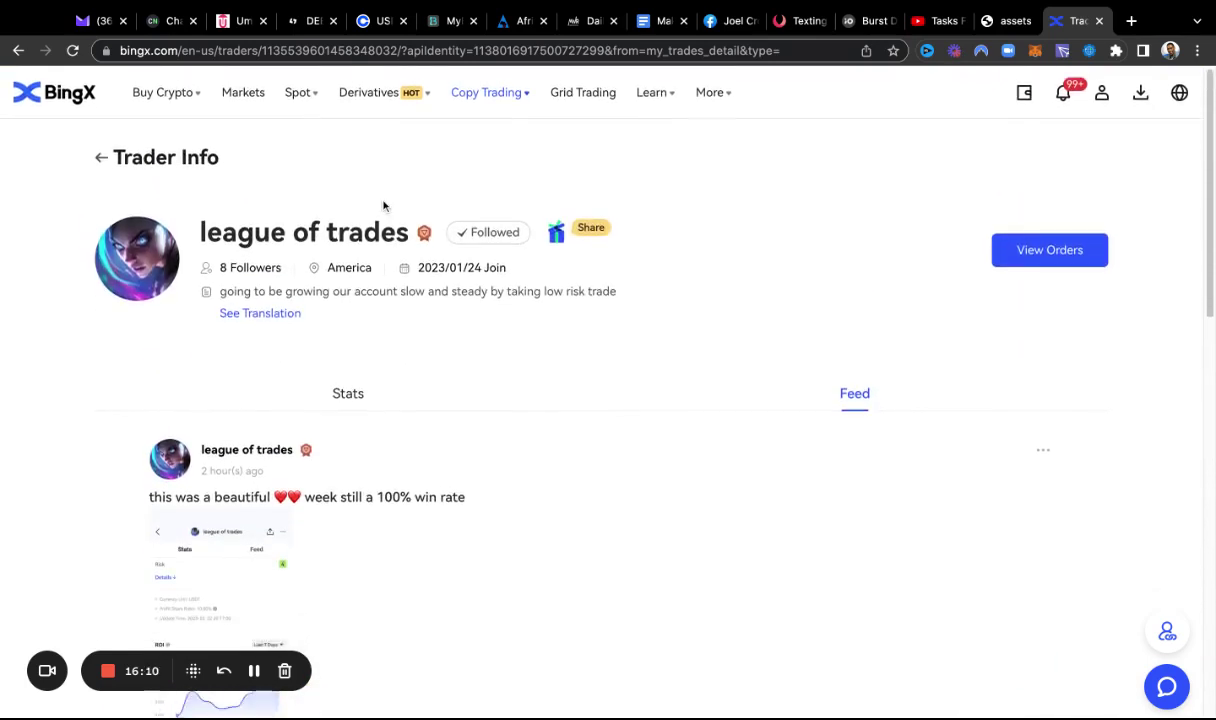